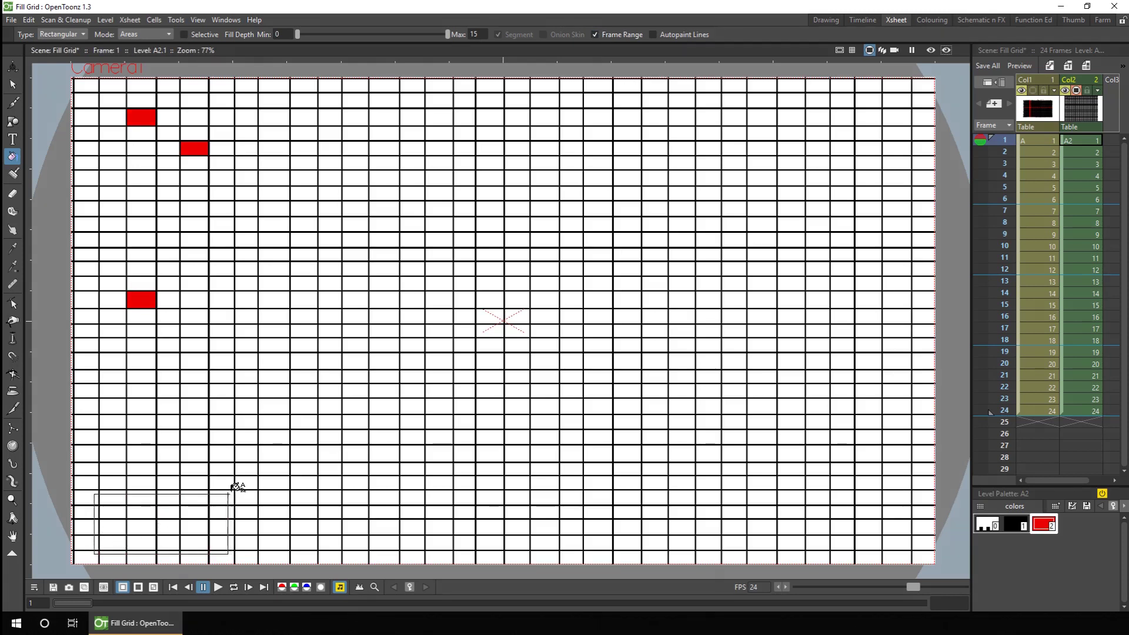
# Step: Mark the red end box on frame 24 for the frame-range fill, then scrub frames 1–24 to check it
pyautogui.click(1070, 412)
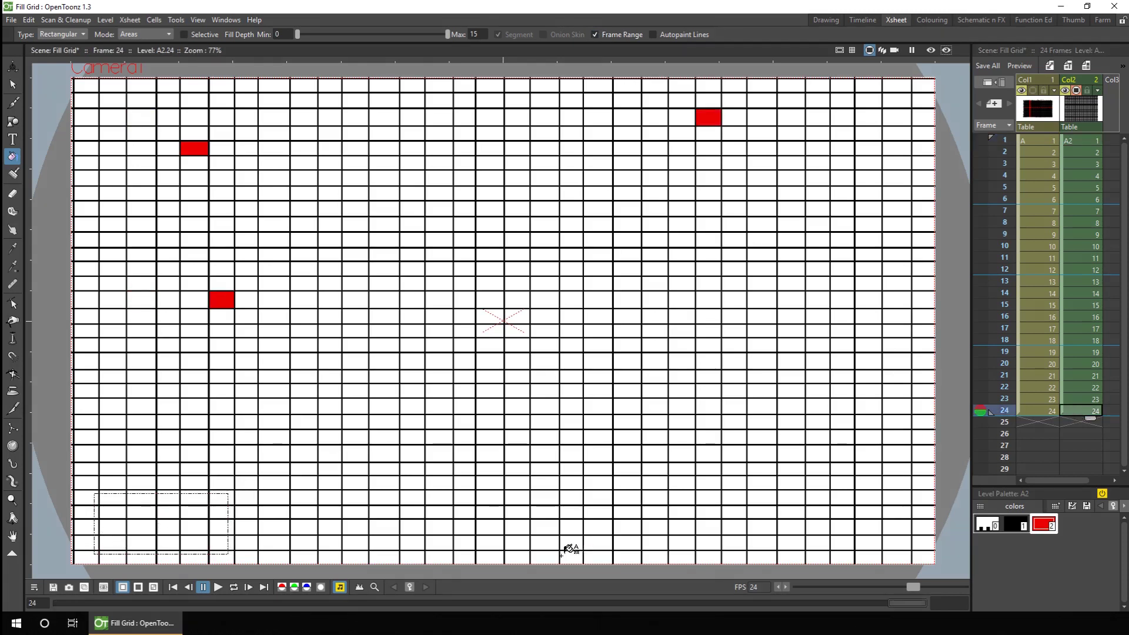
pyautogui.moveTo(555, 556); pyautogui.dragTo(924, 327)
pyautogui.click(1003, 141)
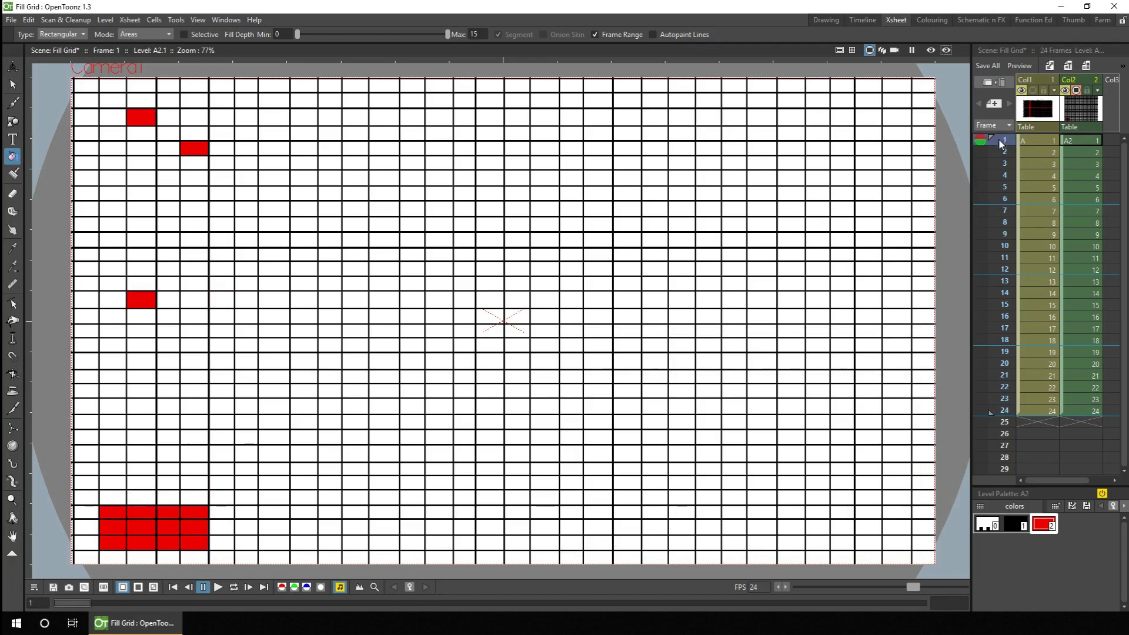
pyautogui.moveTo(1003, 144)
pyautogui.mouseDown()
pyautogui.moveTo(1009, 414)
pyautogui.moveTo(1005, 136)
pyautogui.mouseUp()
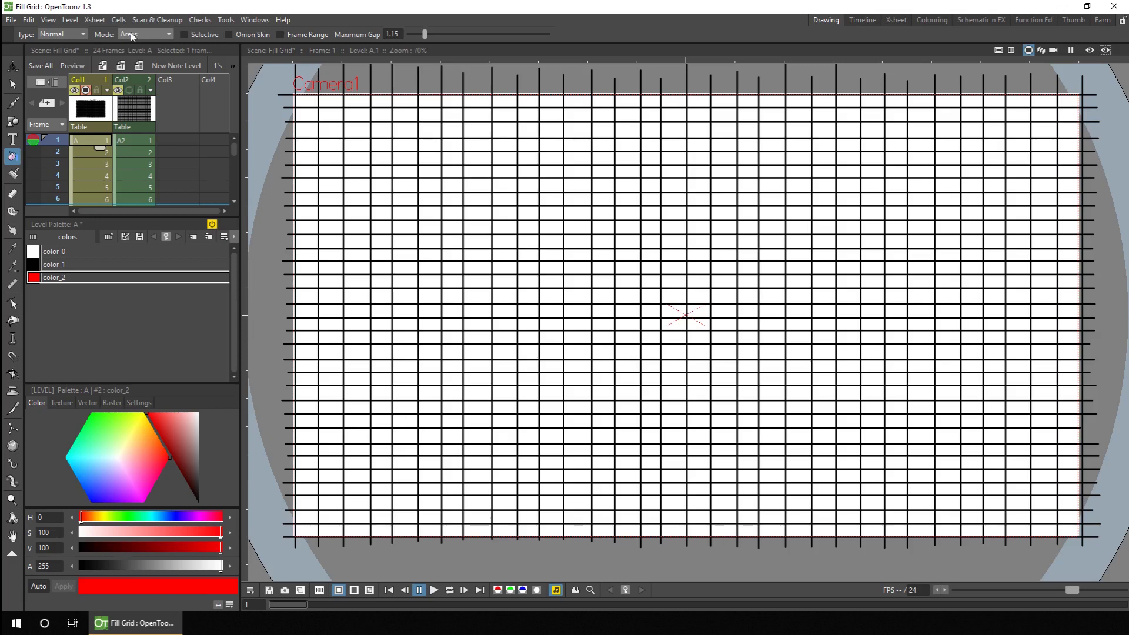
# Step: Fill the top three rows of three cells near the top-left with red color_2
pyautogui.click(432, 127)
pyautogui.click(456, 126)
pyautogui.click(475, 132)
pyautogui.click(477, 144)
pyautogui.click(450, 144)
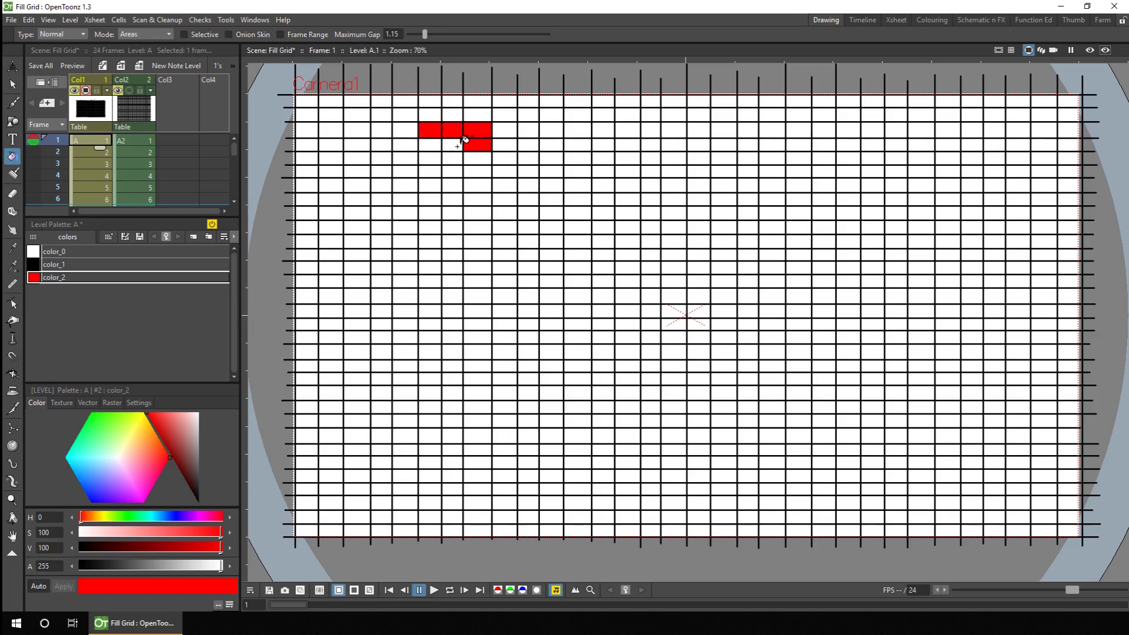
pyautogui.click(432, 143)
pyautogui.click(430, 158)
pyautogui.click(453, 158)
pyautogui.click(477, 158)
# Step: Fill the fourth and fifth rows of three cells red to complete the block
pyautogui.click(480, 169)
pyautogui.click(452, 171)
pyautogui.click(436, 171)
pyautogui.click(431, 184)
pyautogui.click(453, 184)
pyautogui.click(475, 183)
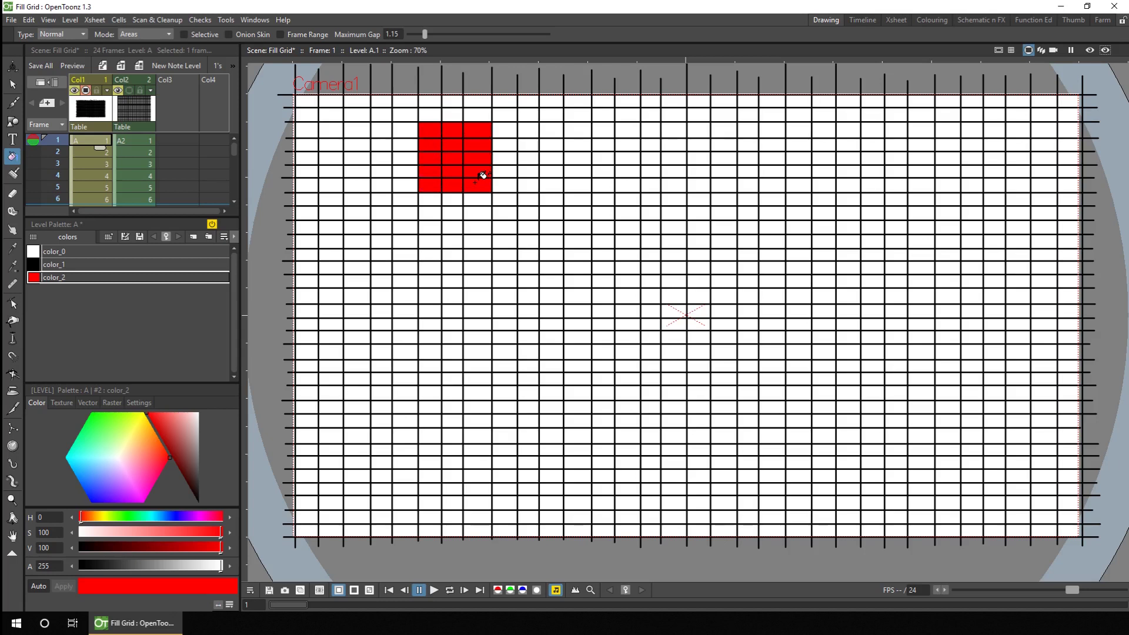
pyautogui.click(71, 35)
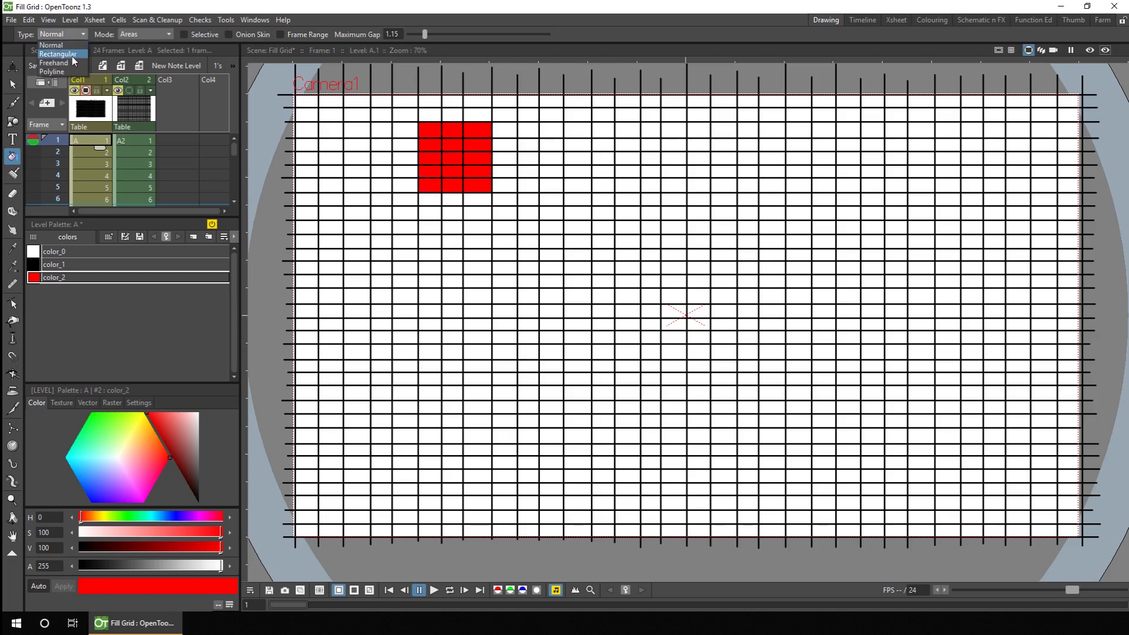
# Step: Fill a large rectangle of cells red with Rectangular type, then set Mode to Lines & Areas and Type back to Normal
pyautogui.click(72, 57)
pyautogui.moveTo(521, 130); pyautogui.dragTo(782, 234)
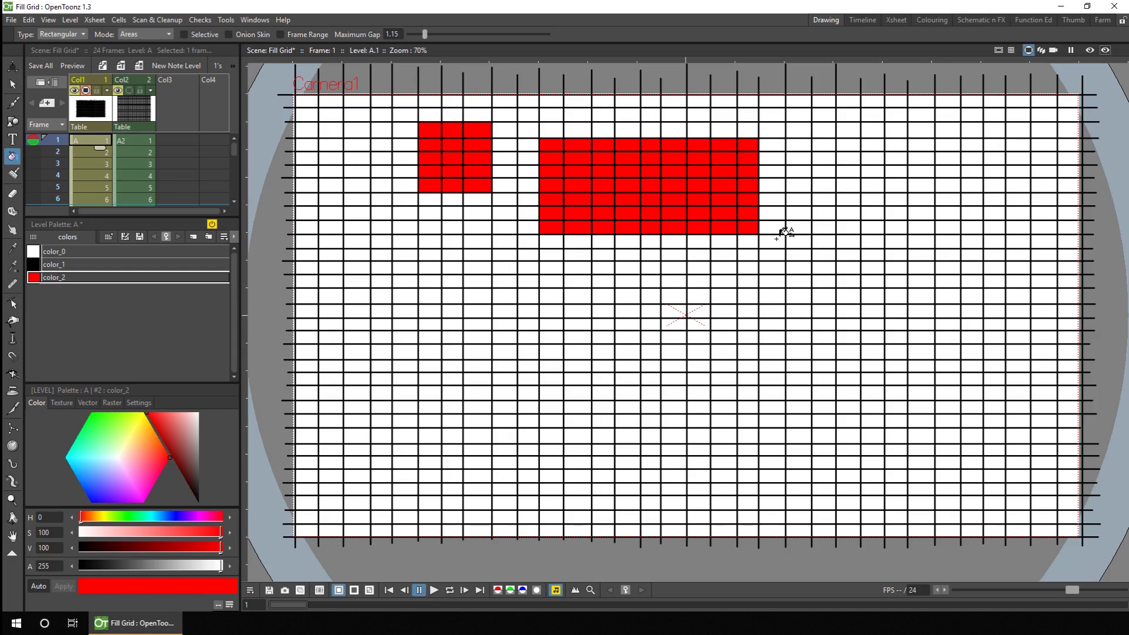
pyautogui.click(160, 34)
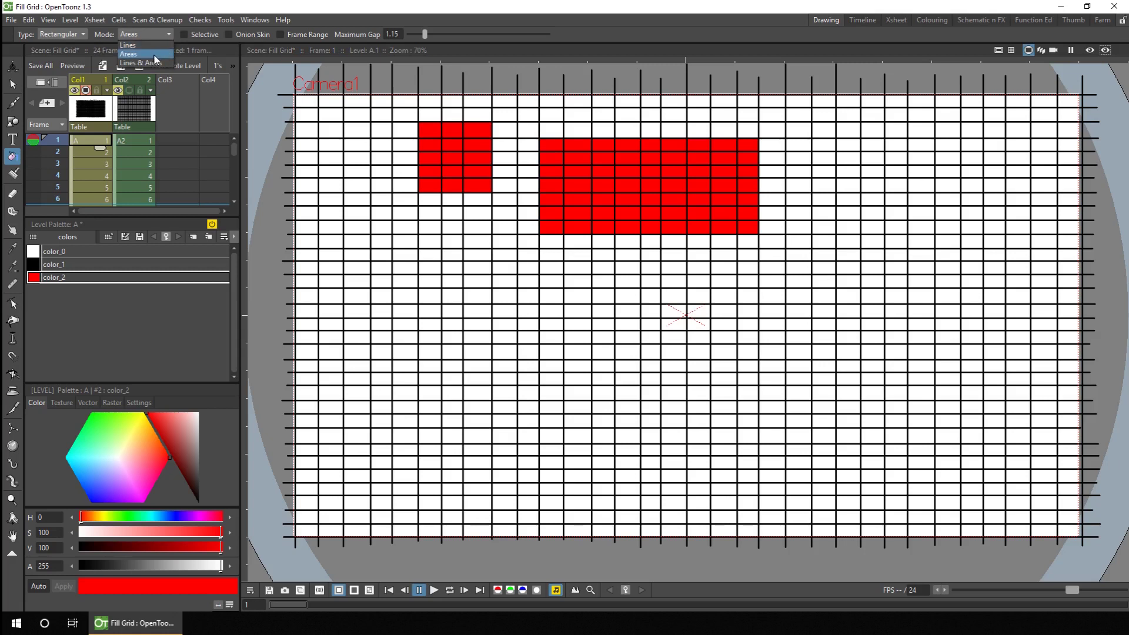
pyautogui.click(154, 63)
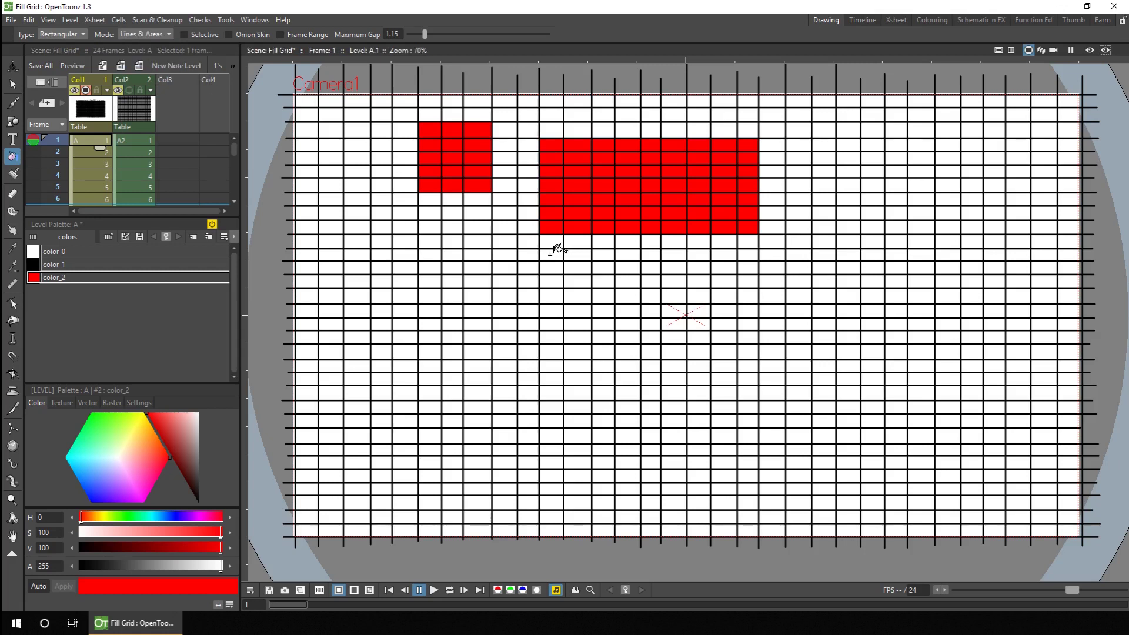
pyautogui.click(71, 34)
pyautogui.click(65, 47)
# Step: Drag across a row of cells to paint its cells and lines red
pyautogui.moveTo(454, 266)
pyautogui.mouseDown()
pyautogui.moveTo(504, 259)
pyautogui.moveTo(507, 277)
pyautogui.mouseUp()
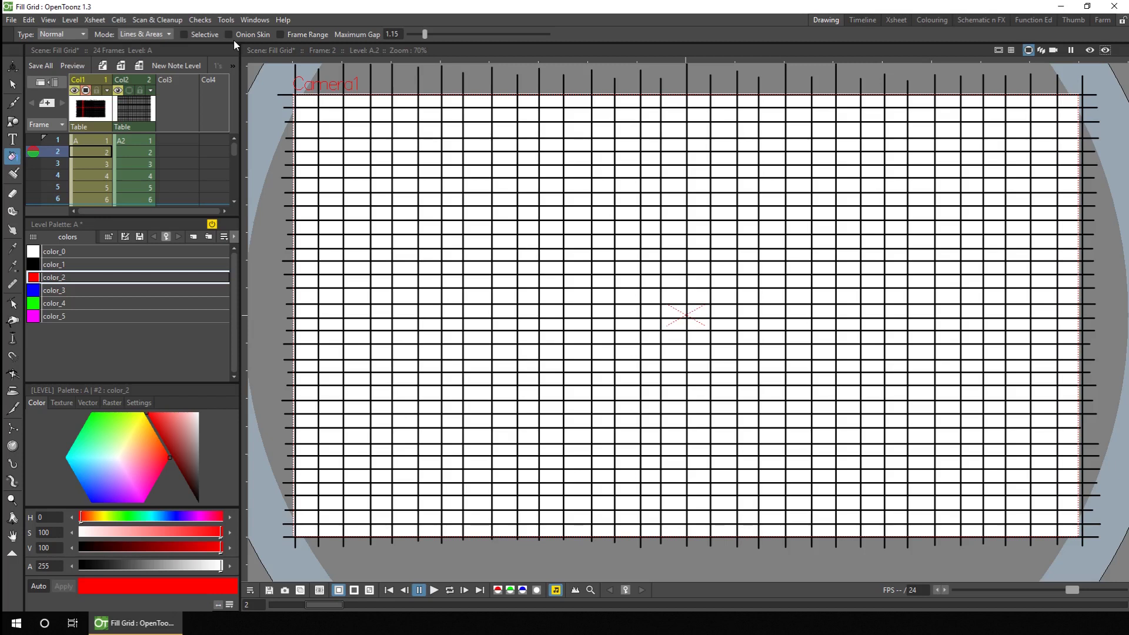
# Step: With Rectangular fill, add a red 3×2 block, a blue block below it and a green block beside it on frame 2
pyautogui.click(77, 34)
pyautogui.click(66, 59)
pyautogui.moveTo(389, 150); pyautogui.dragTo(469, 188)
pyautogui.press('3')
pyautogui.moveTo(390, 176); pyautogui.dragTo(462, 260)
pyautogui.press('4')
pyautogui.moveTo(519, 175); pyautogui.dragTo(458, 247)
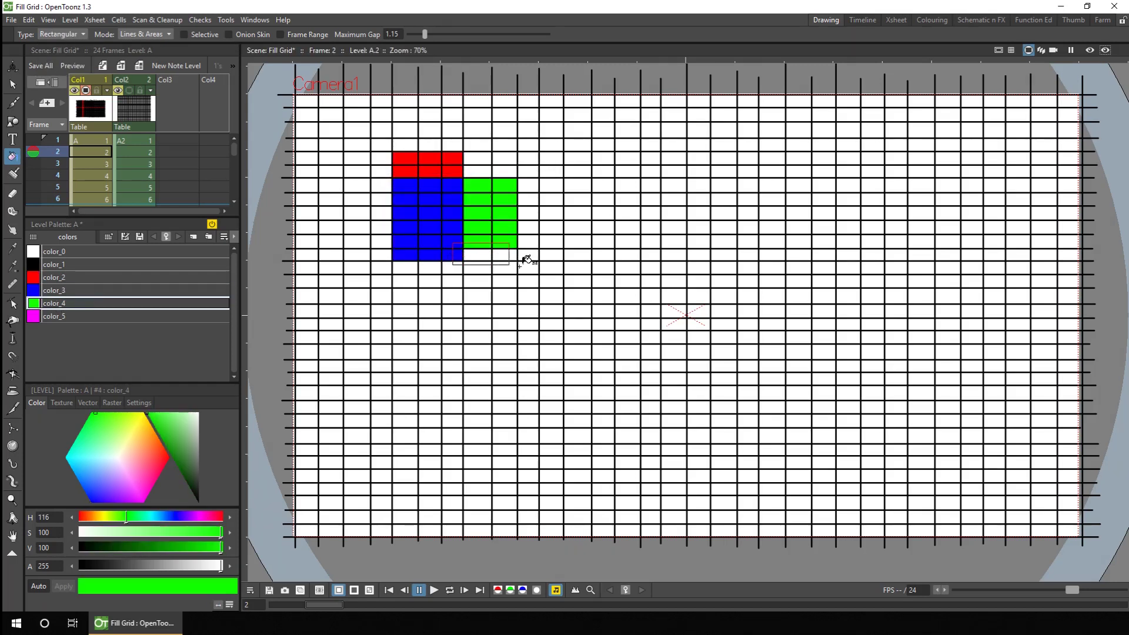
# Step: On frame 3, with frame 2 onion-skinned, fill a magenta color_5 block below the earlier blocks
pyautogui.click(92, 163)
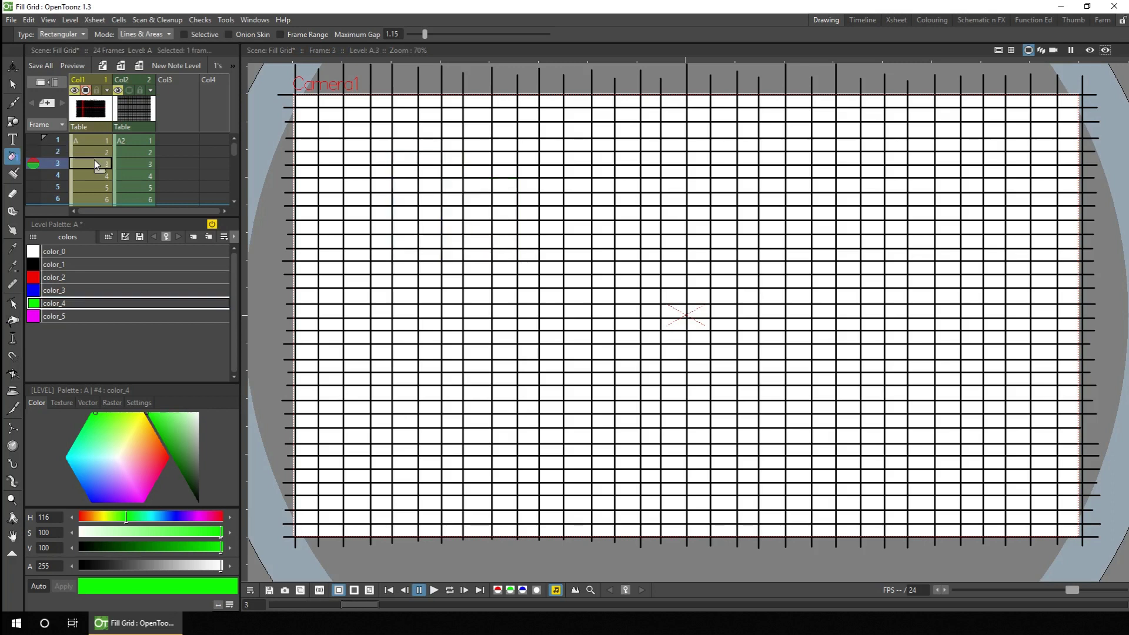
pyautogui.click(55, 317)
pyautogui.click(33, 151)
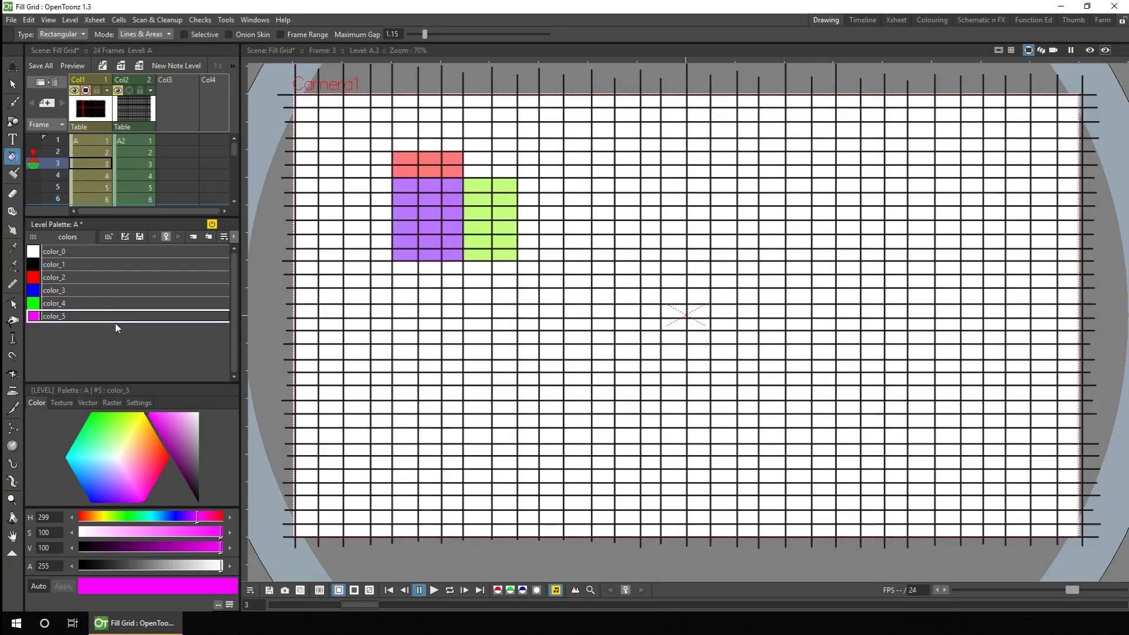
pyautogui.moveTo(375, 242); pyautogui.dragTo(559, 321)
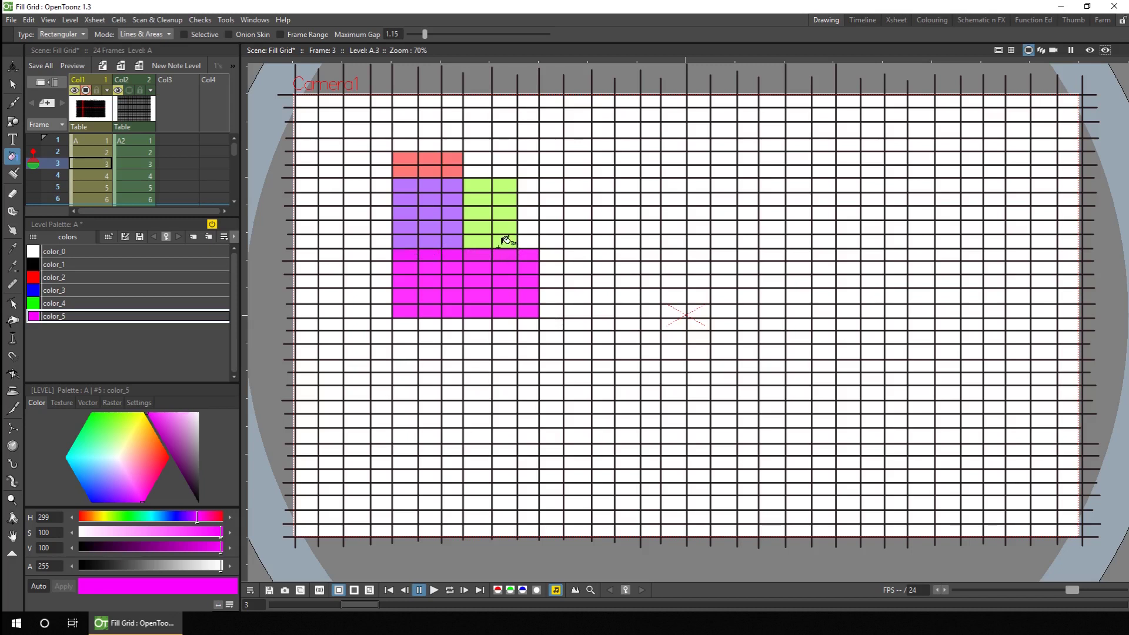
# Step: On frame 4, onion-skin frame 2 and enable Onion Skin in the Fill tool options
pyautogui.click(88, 178)
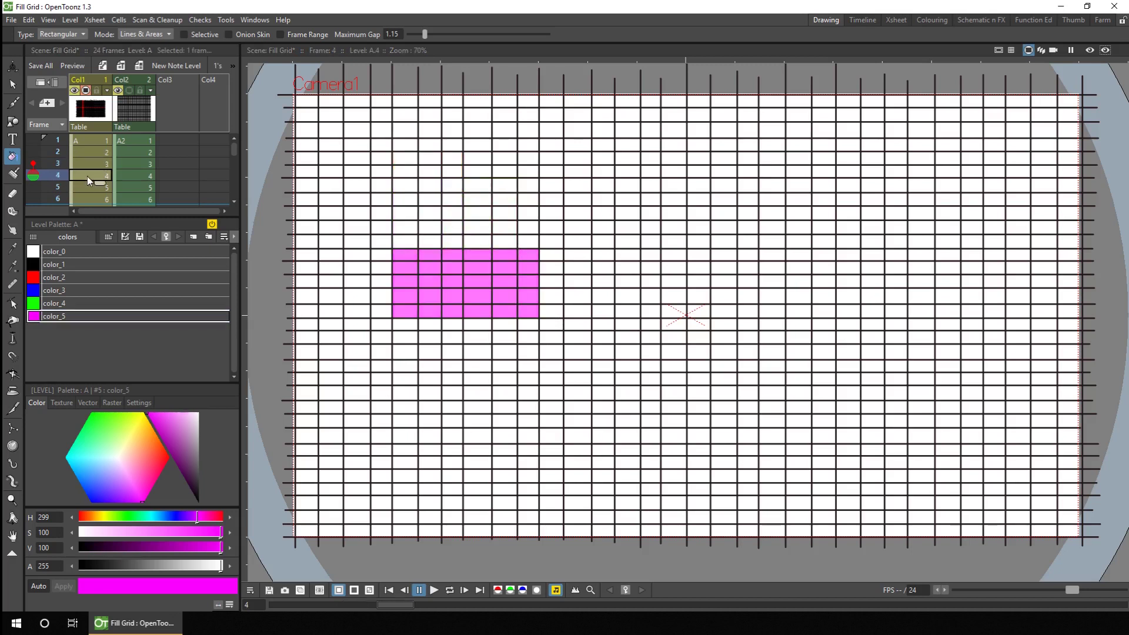
pyautogui.click(33, 153)
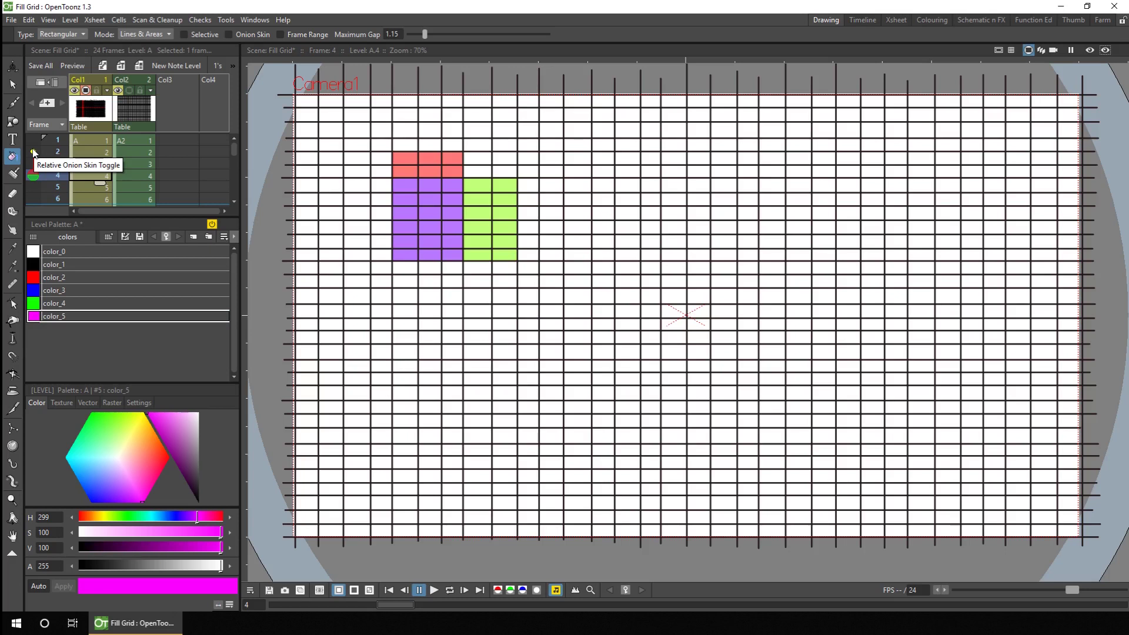
pyautogui.click(230, 34)
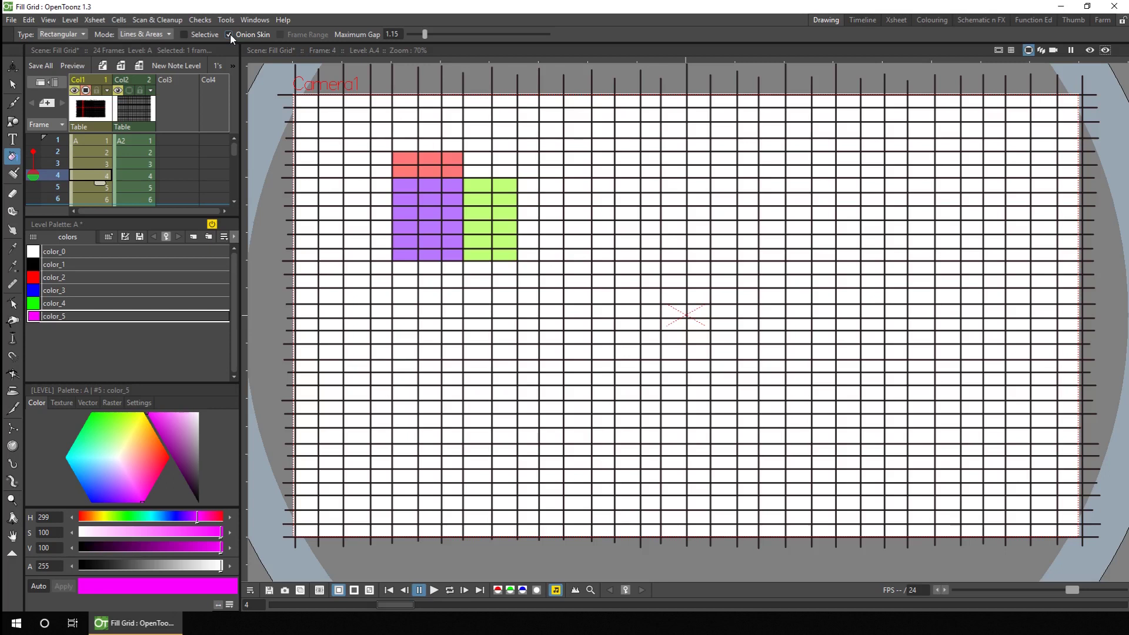
# Step: With Normal fill type, fill the cells over the onion-skinned blocks blue and red
pyautogui.click(58, 33)
pyautogui.click(52, 46)
pyautogui.click(407, 170)
pyautogui.press('3')
pyautogui.click(405, 183)
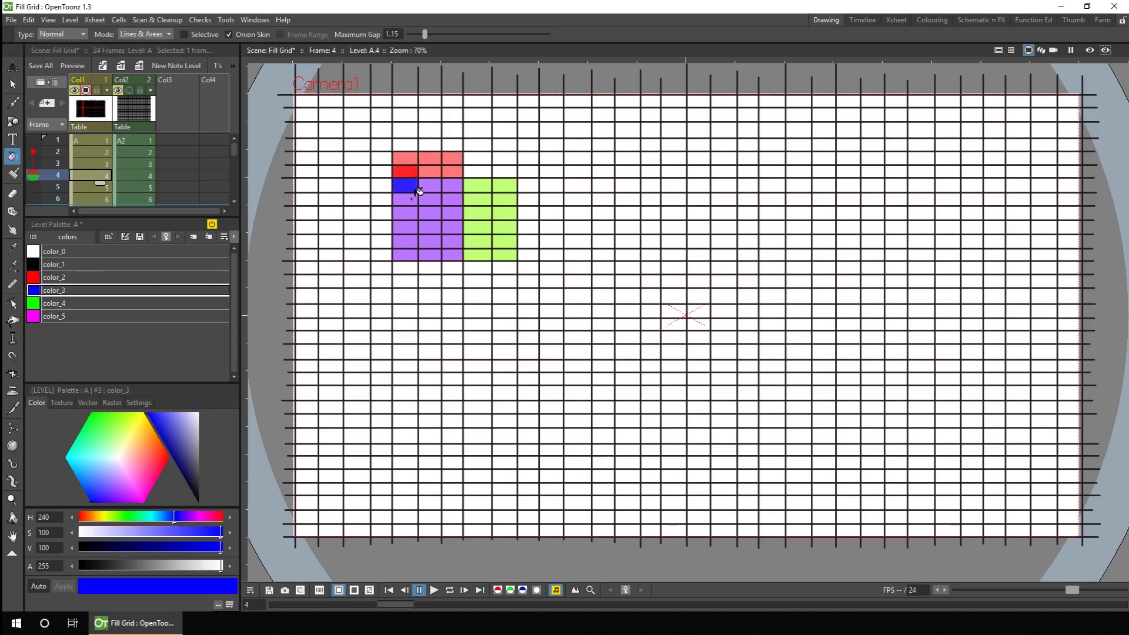
pyautogui.click(405, 198)
pyautogui.click(430, 198)
pyautogui.click(429, 184)
pyautogui.press('2')
pyautogui.click(430, 171)
pyautogui.click(430, 158)
pyautogui.click(405, 158)
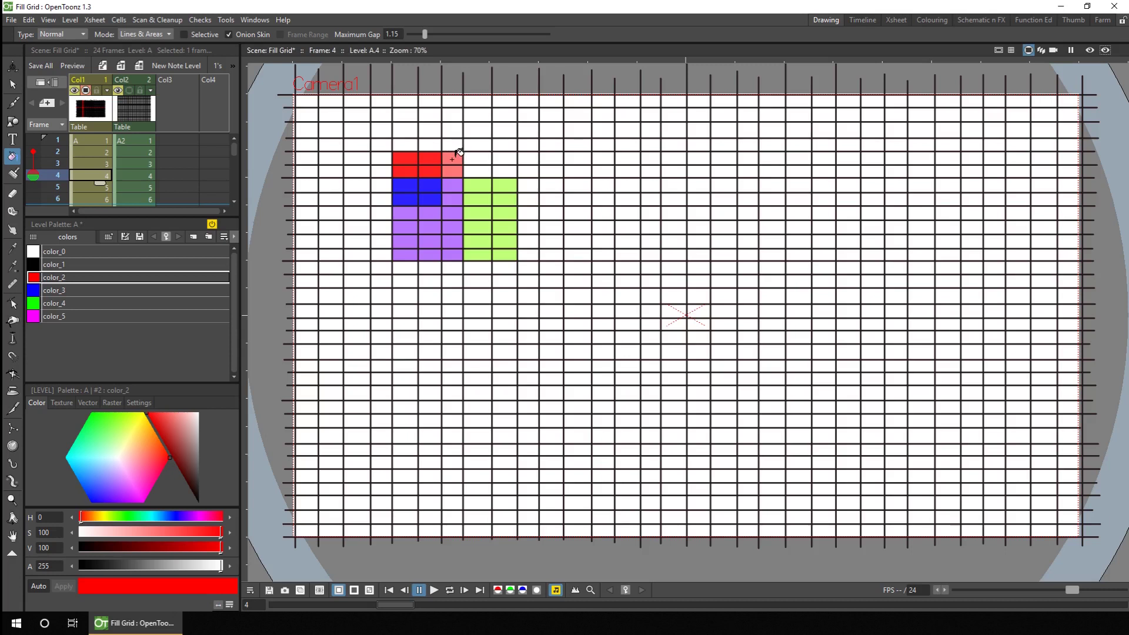
# Step: Fill a lone cell on the right red and a column of three empty cells green
pyautogui.click(529, 145)
pyautogui.keyDown('ctrl'); pyautogui.click(514, 185); pyautogui.keyUp('ctrl')
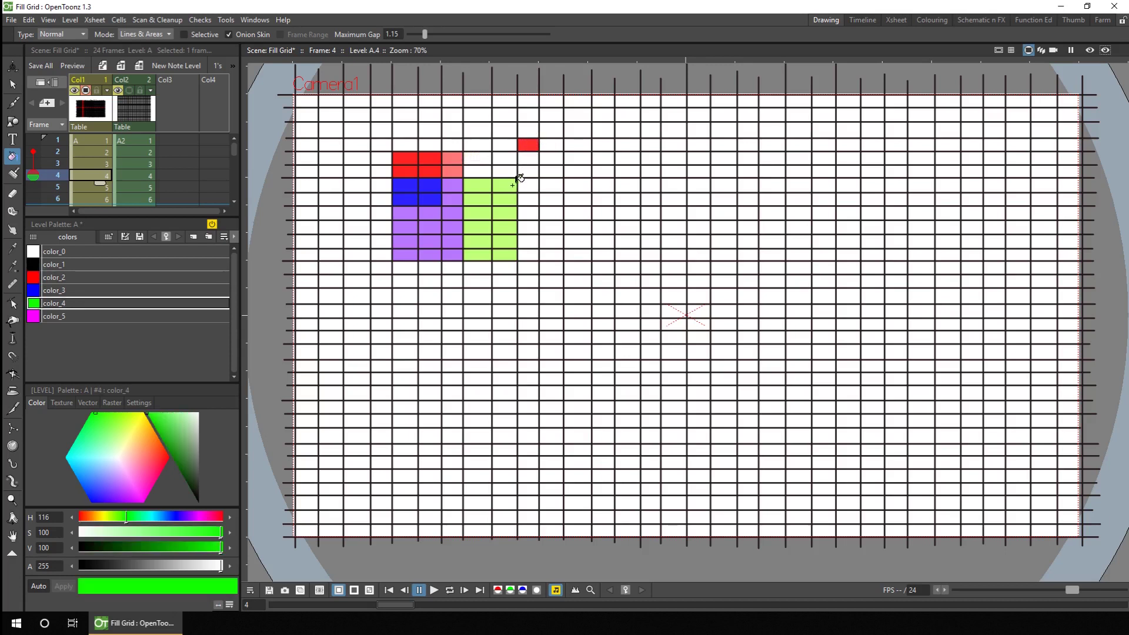
pyautogui.click(555, 184)
pyautogui.click(552, 199)
pyautogui.click(546, 210)
# Step: On frame 5, onion-skin frame 2 and refill its blocks in full colour using Rectangular type with Areas mode
pyautogui.click(90, 186)
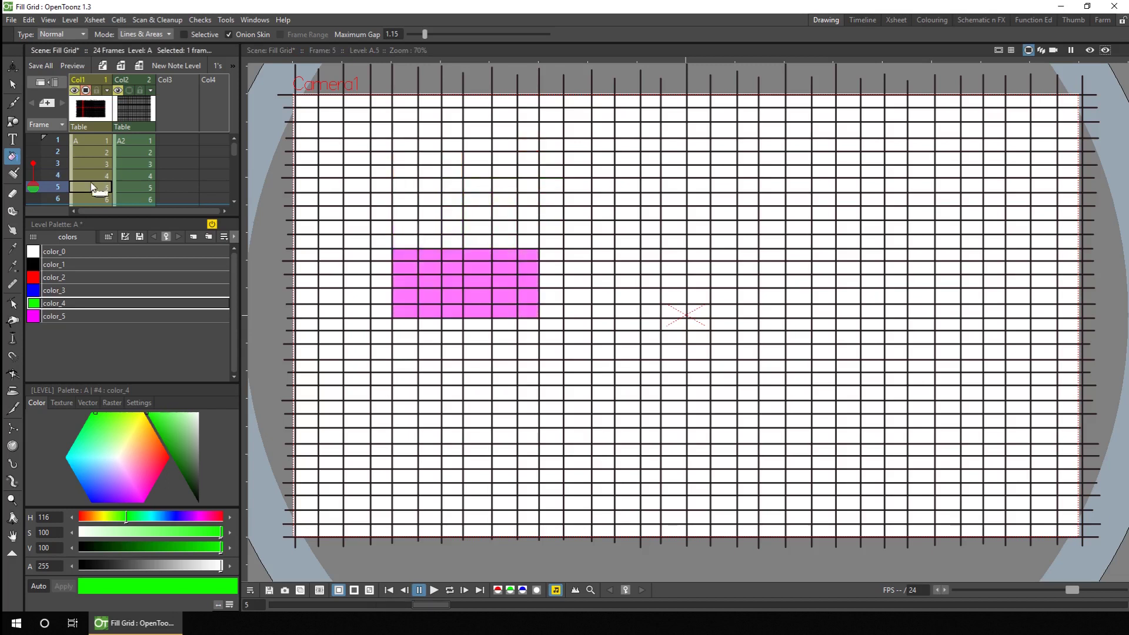
pyautogui.moveTo(33, 164); pyautogui.dragTo(34, 152)
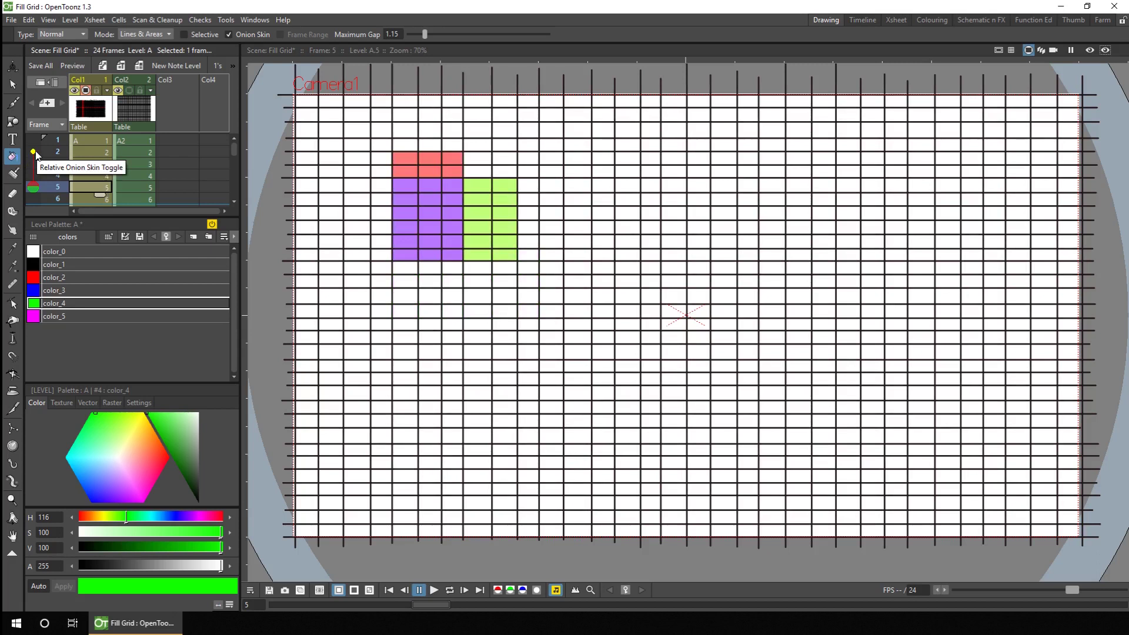
pyautogui.click(62, 34)
pyautogui.click(67, 53)
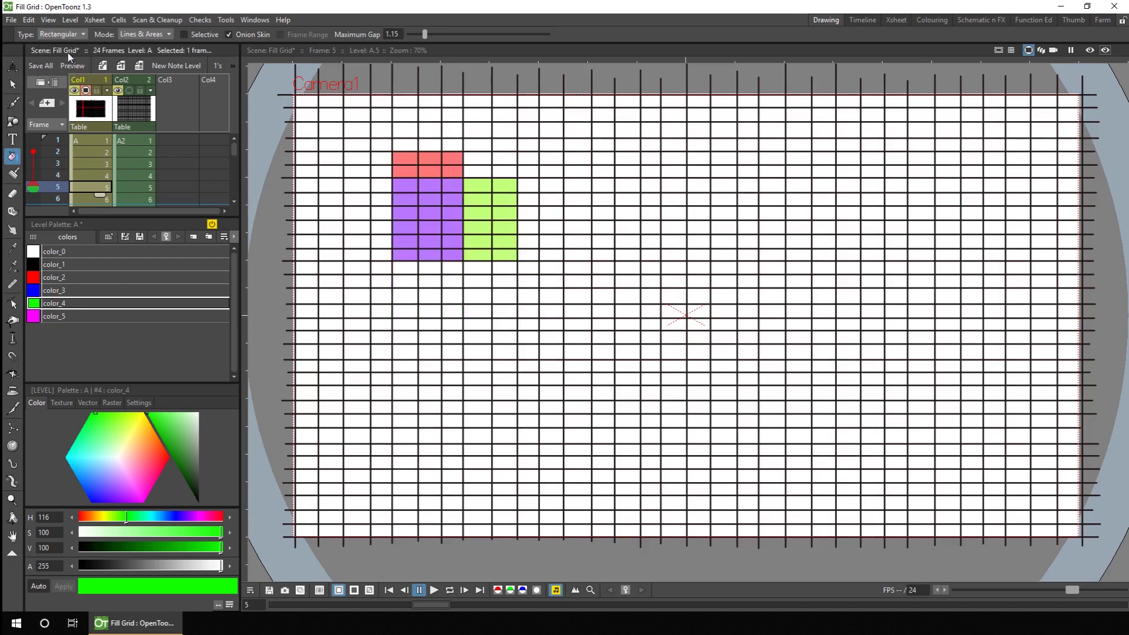
pyautogui.click(156, 36)
pyautogui.click(145, 55)
pyautogui.moveTo(374, 127); pyautogui.dragTo(545, 303)
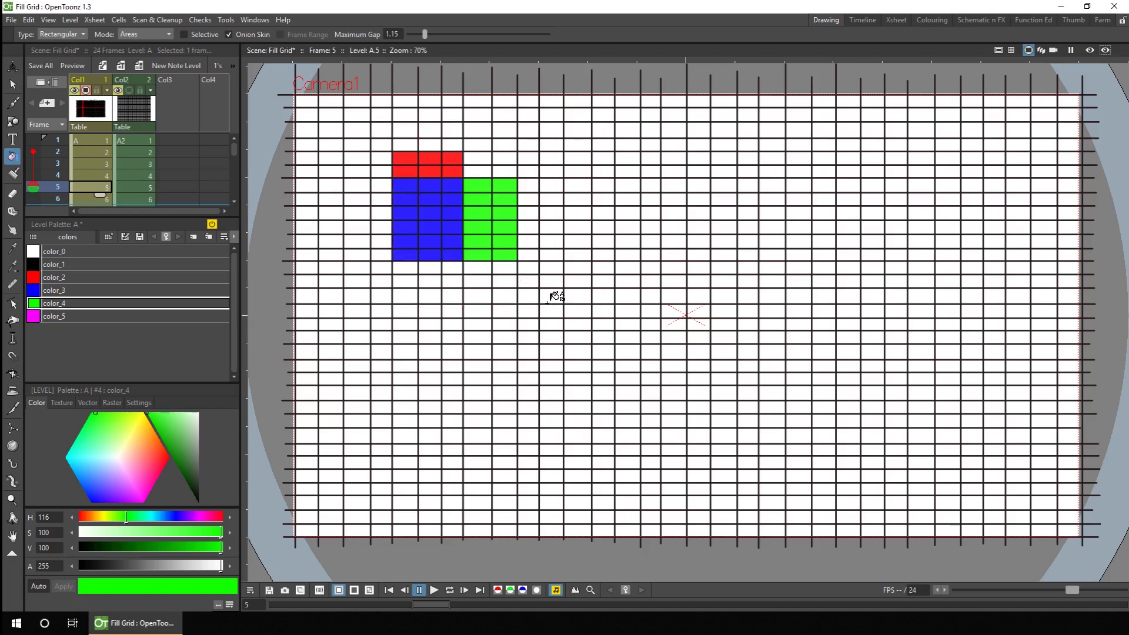
# Step: Move to frame 6 with the earlier frame onion-skinned and Fill type set to Normal
pyautogui.click(34, 152)
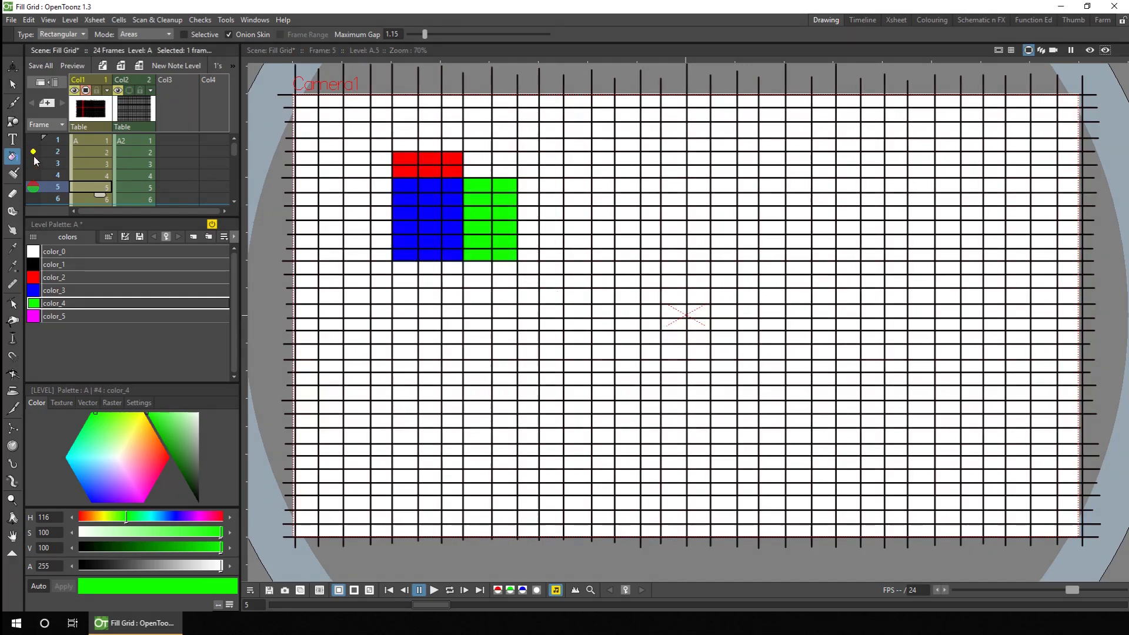
pyautogui.click(86, 197)
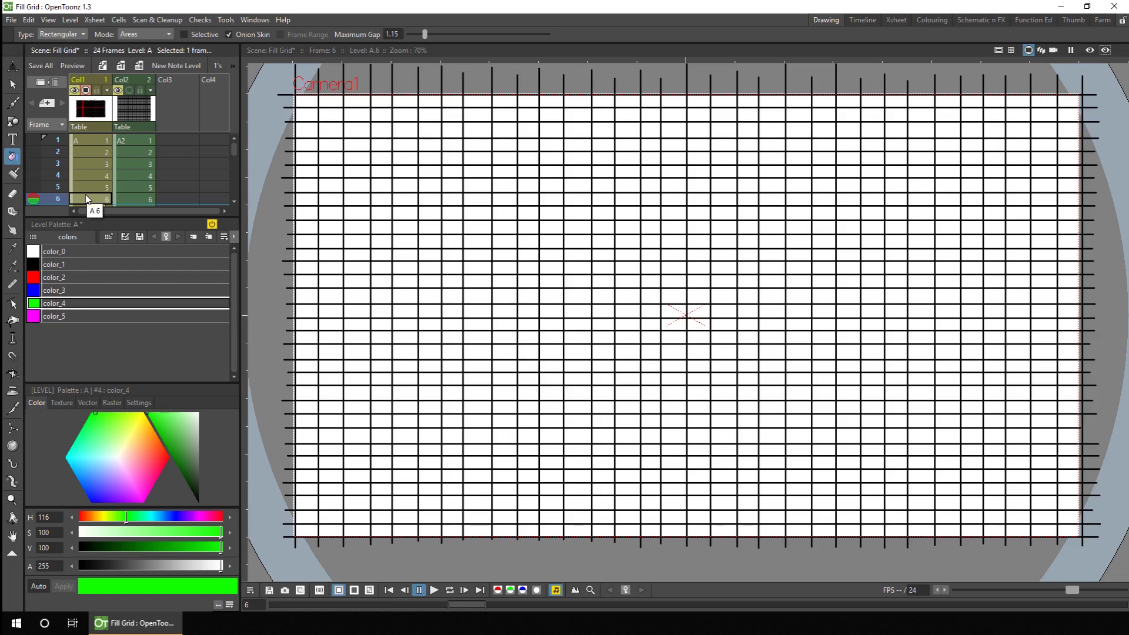
pyautogui.click(34, 152)
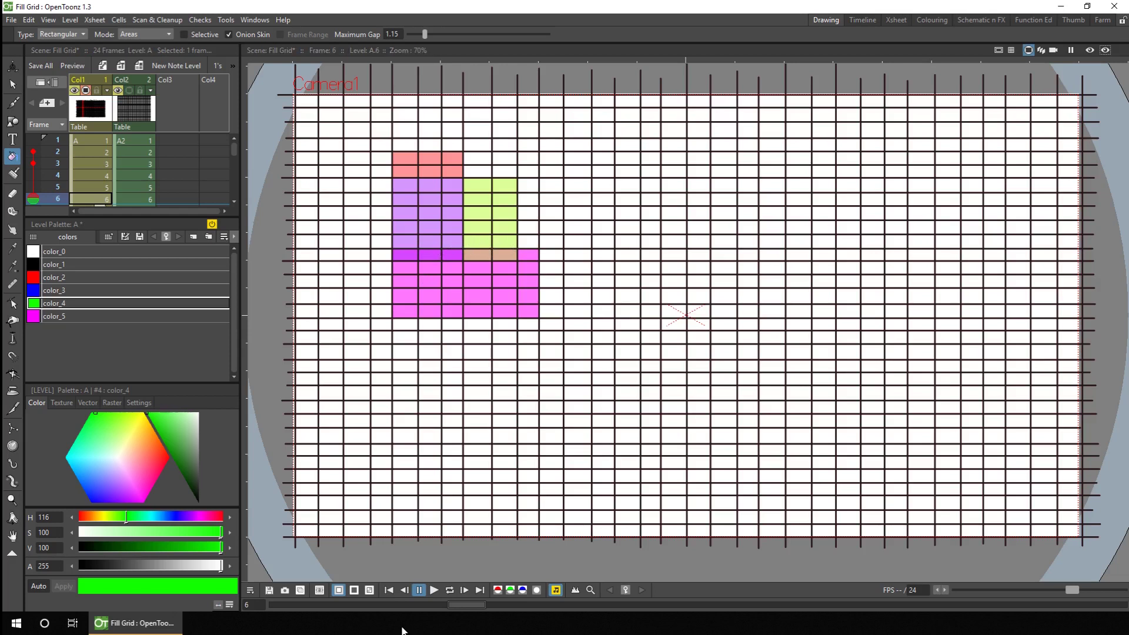
pyautogui.click(59, 35)
pyautogui.click(61, 46)
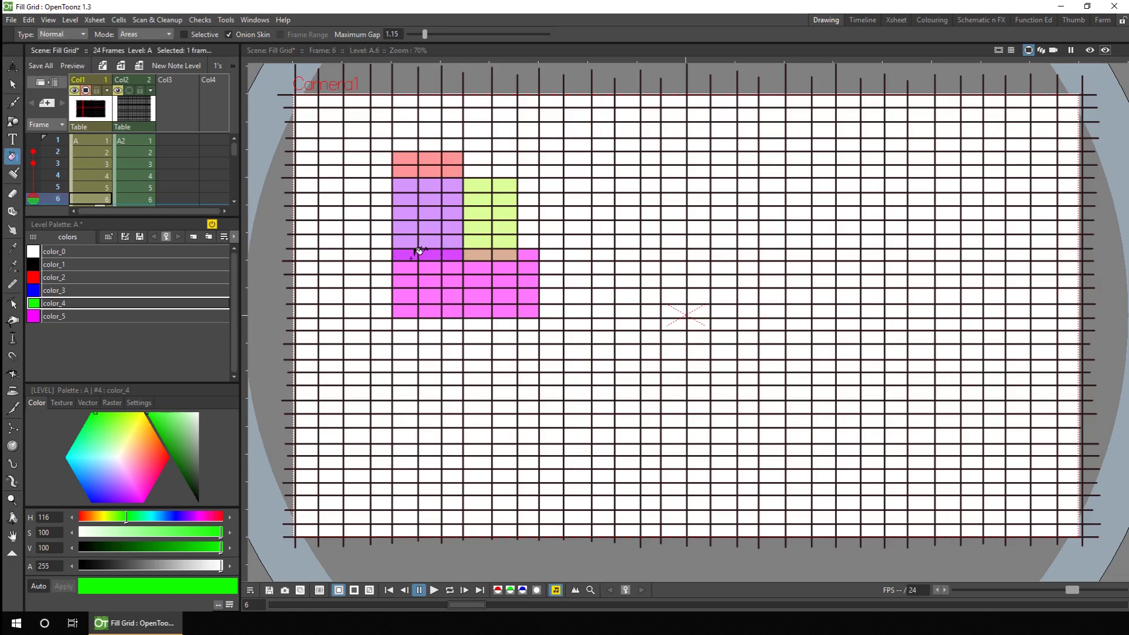
# Step: Paint a row of cells magenta and turn one lime cell green
pyautogui.keyDown('ctrl'); pyautogui.click(414, 250); pyautogui.keyUp('ctrl')
pyautogui.moveTo(414, 250); pyautogui.dragTo(479, 257)
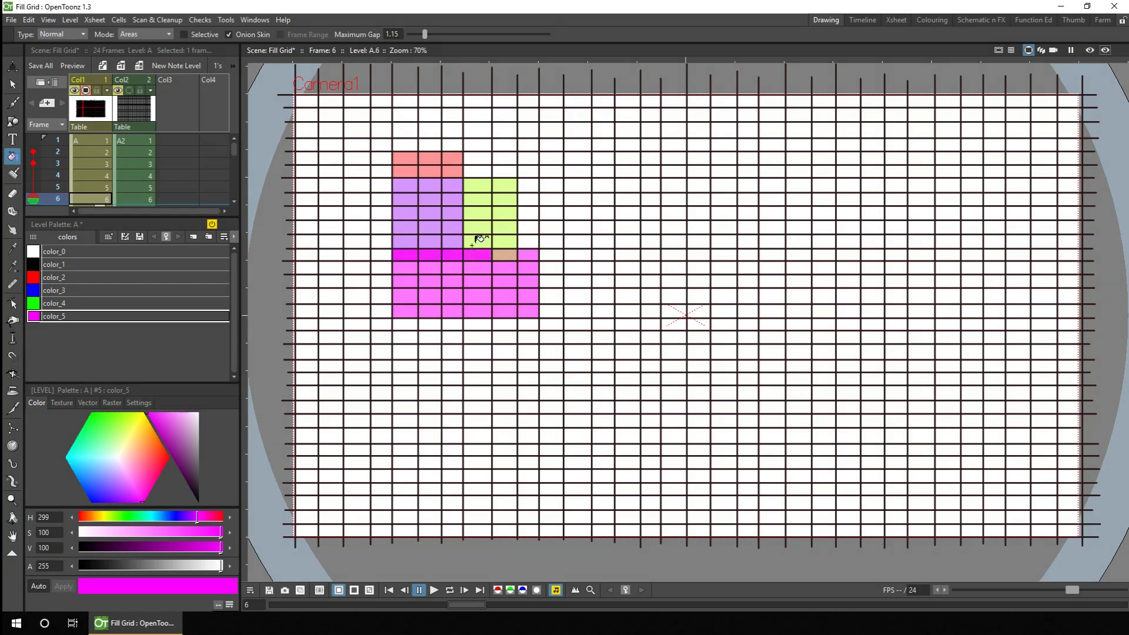
pyautogui.press('4')
pyautogui.click(478, 241)
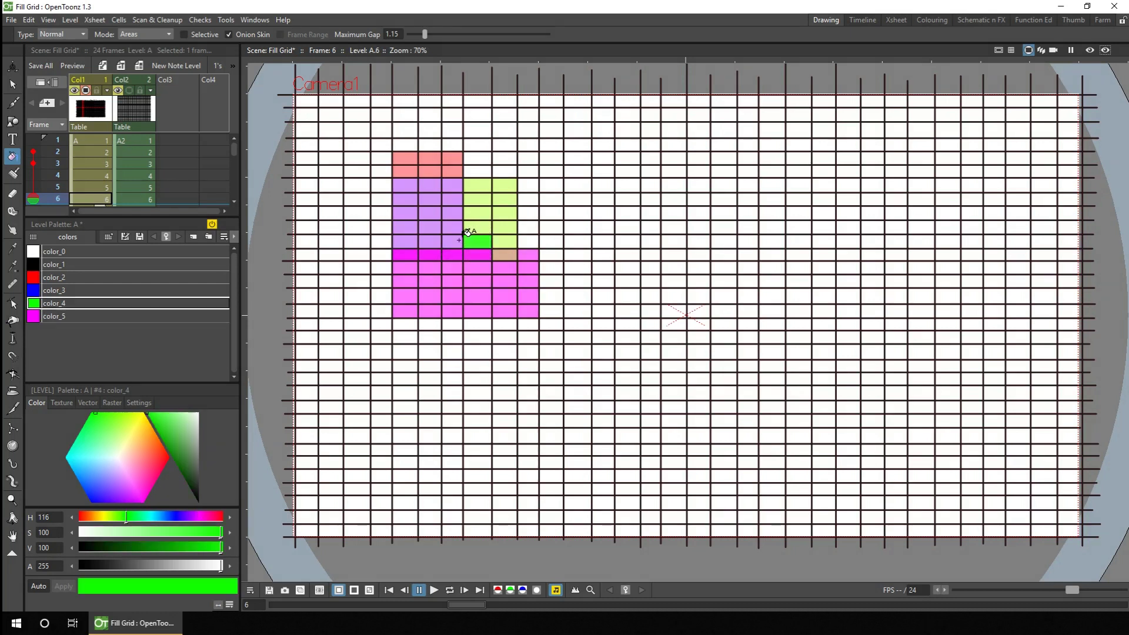
pyautogui.press('3')
pyautogui.click(452, 241)
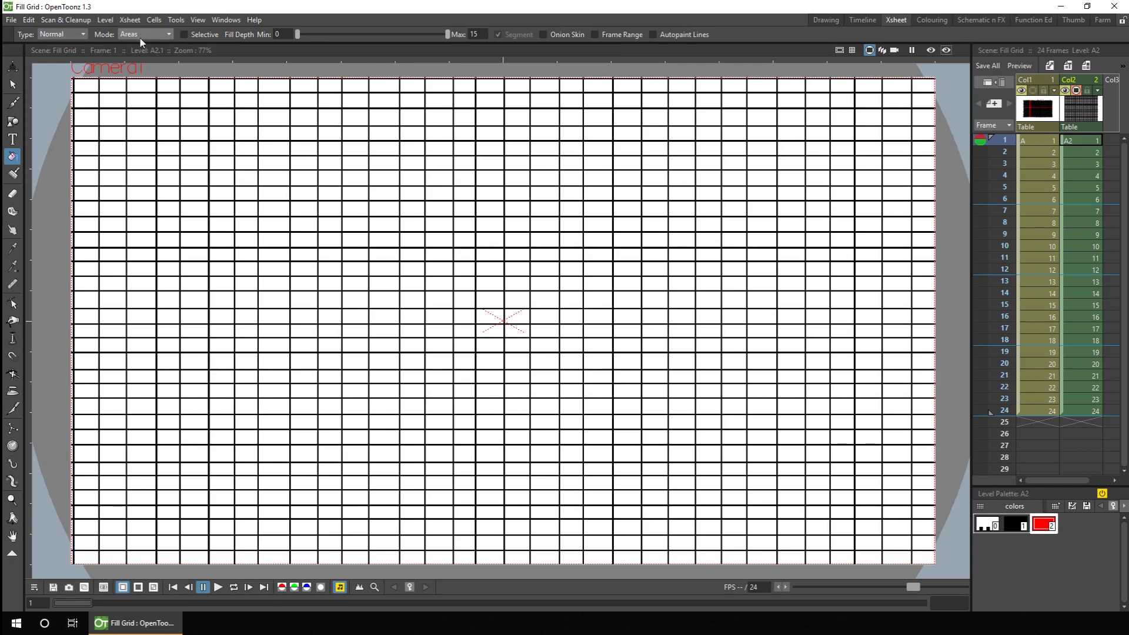
# Step: With Frame Range on, fill the upper-left cell on frame 1 and the upper-right cell on frame 24 red
pyautogui.click(595, 34)
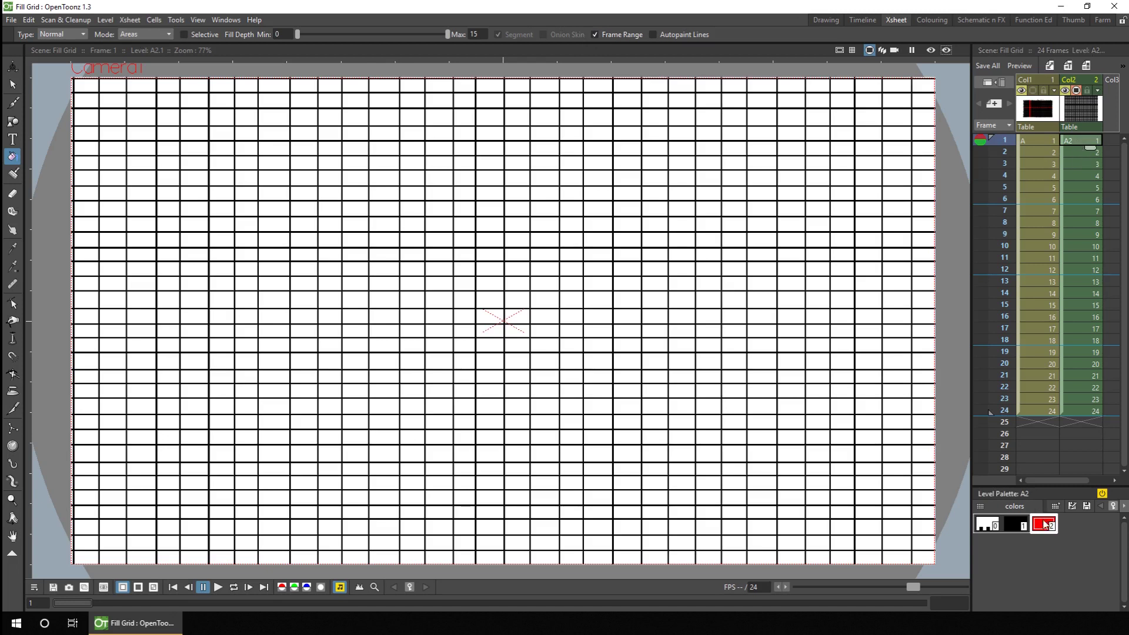
pyautogui.click(137, 118)
pyautogui.click(1083, 410)
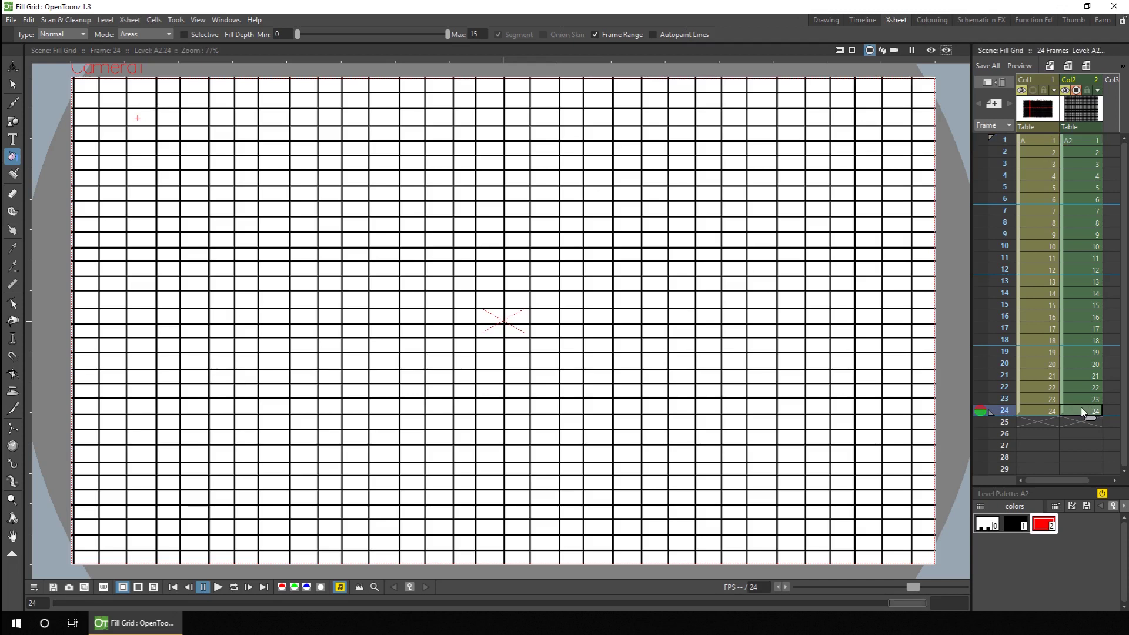
pyautogui.click(704, 117)
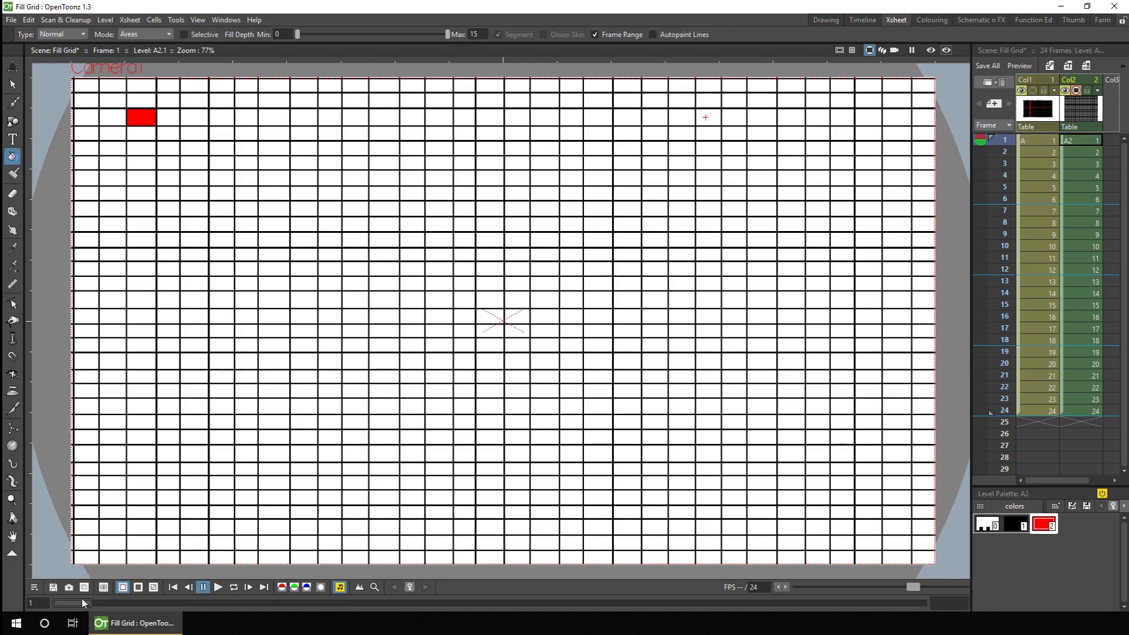
# Step: Scrub through the frames to check the moving red cell, then save the scene with Ctrl+S
pyautogui.moveTo(82, 599); pyautogui.dragTo(898, 586)
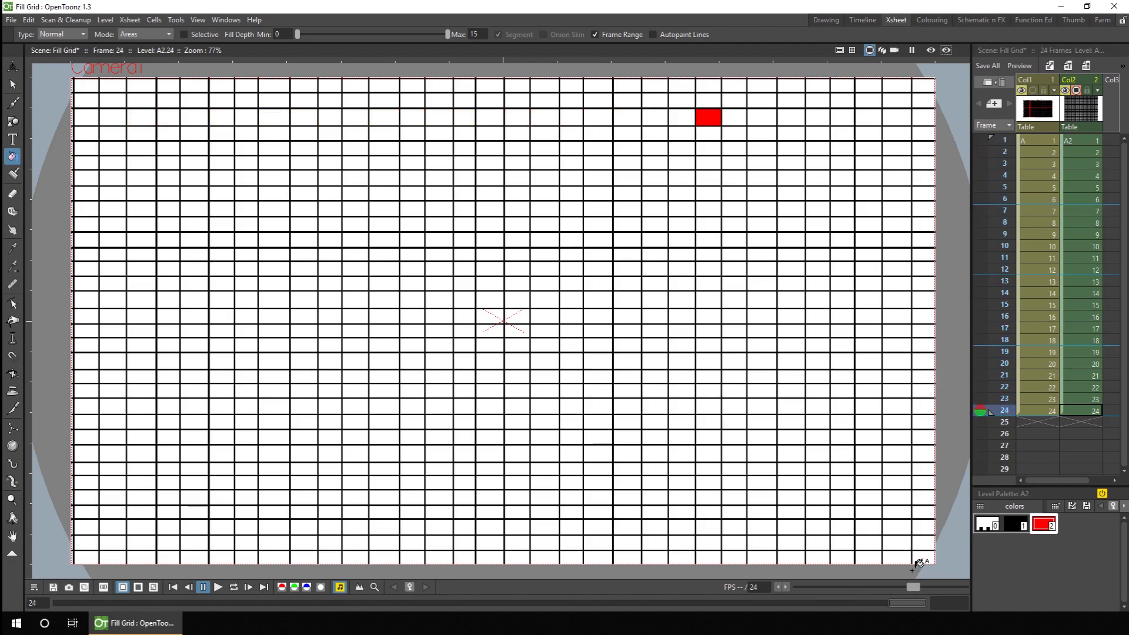
pyautogui.moveTo(904, 606); pyautogui.dragTo(67, 607)
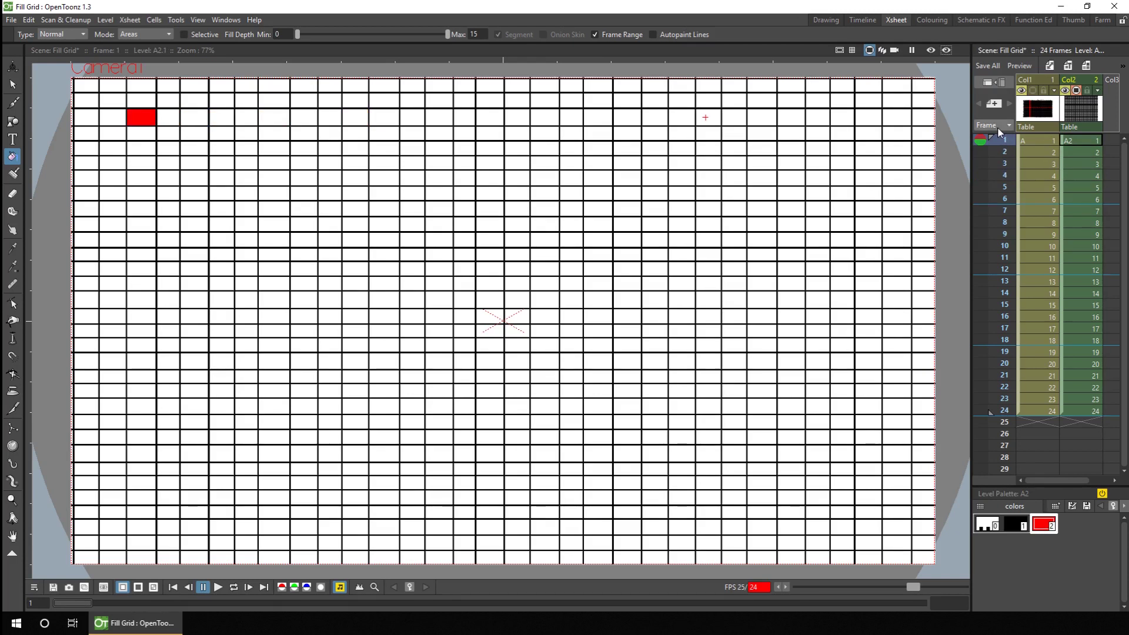
pyautogui.hotkey('ctrl', 's')
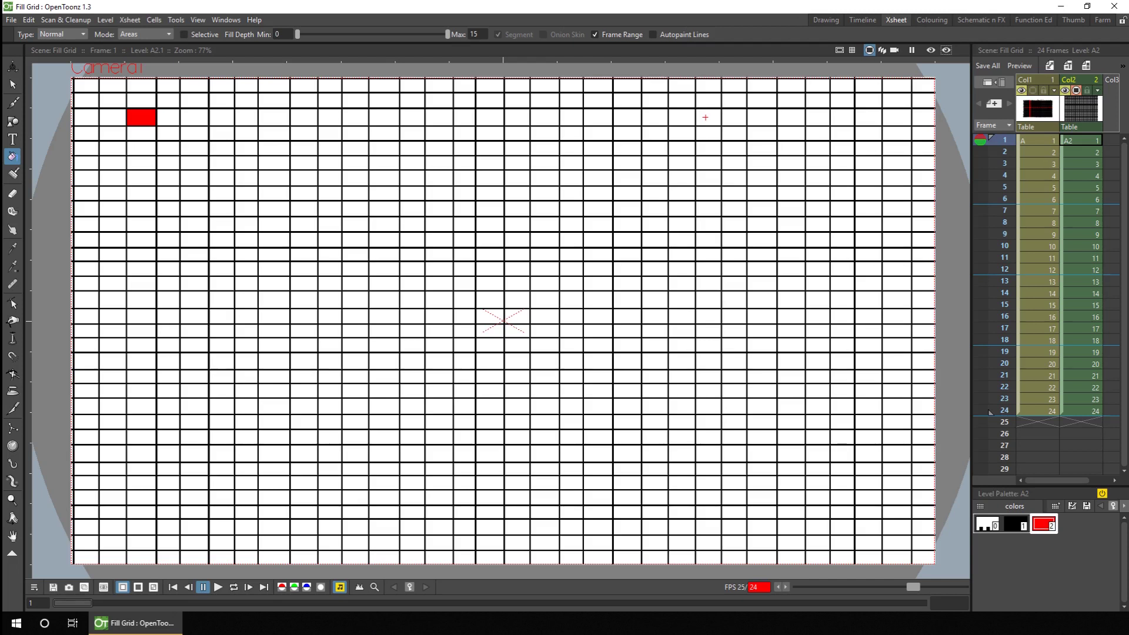
# Step: Add more red frame-range fills on the left from frame 1 to frame 24 and preview them
pyautogui.click(1080, 142)
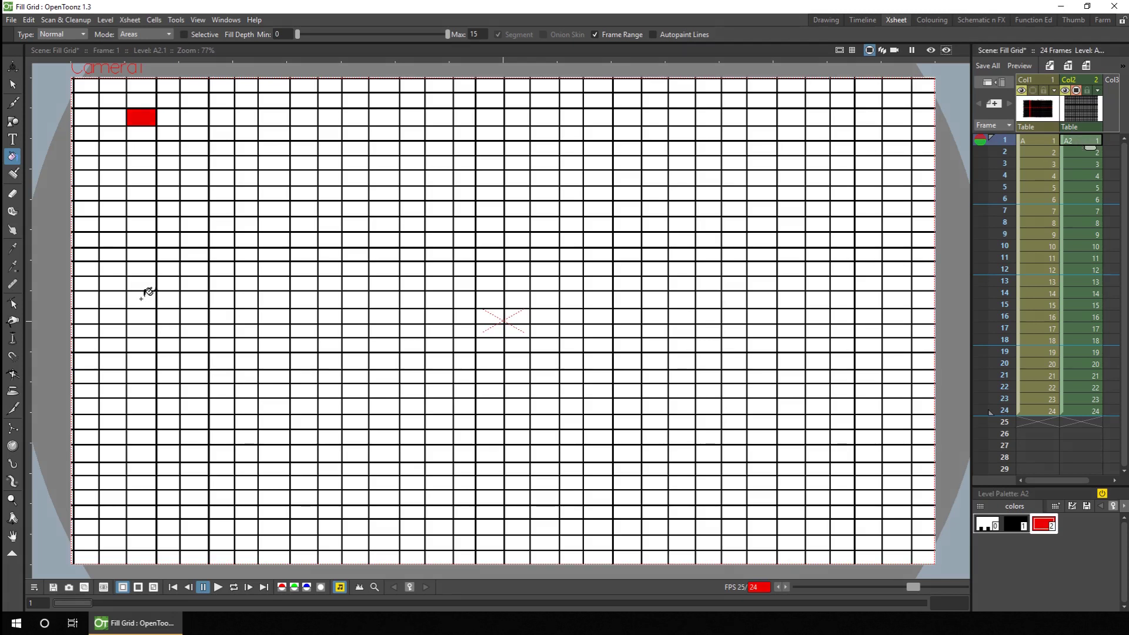
pyautogui.click(1085, 410)
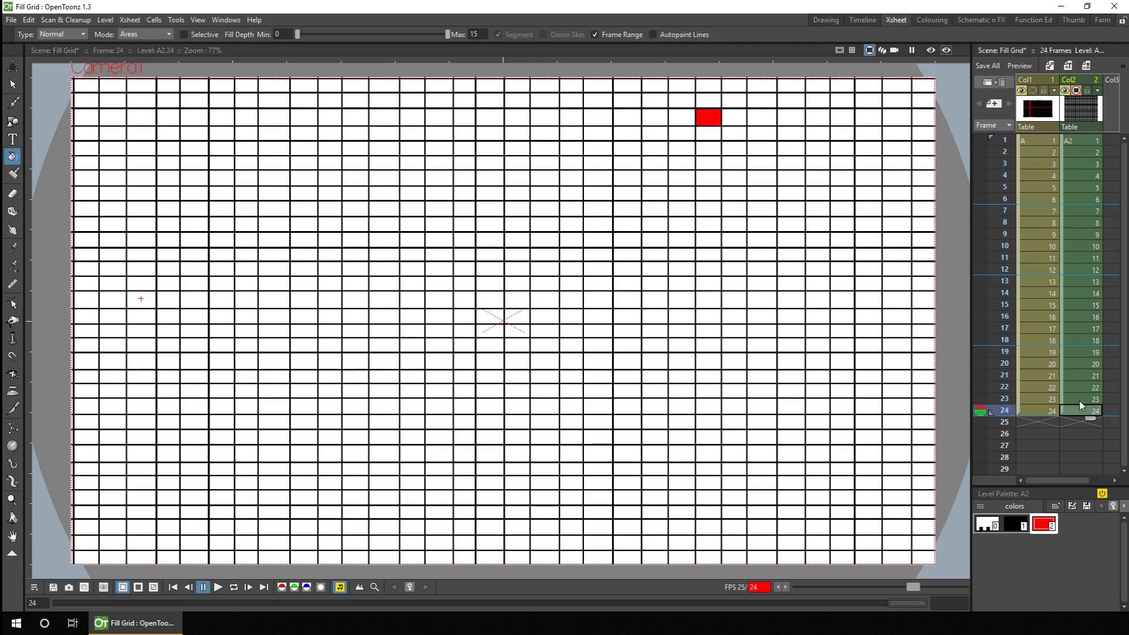
pyautogui.moveTo(1004, 144); pyautogui.dragTo(996, 121)
pyautogui.click(1087, 143)
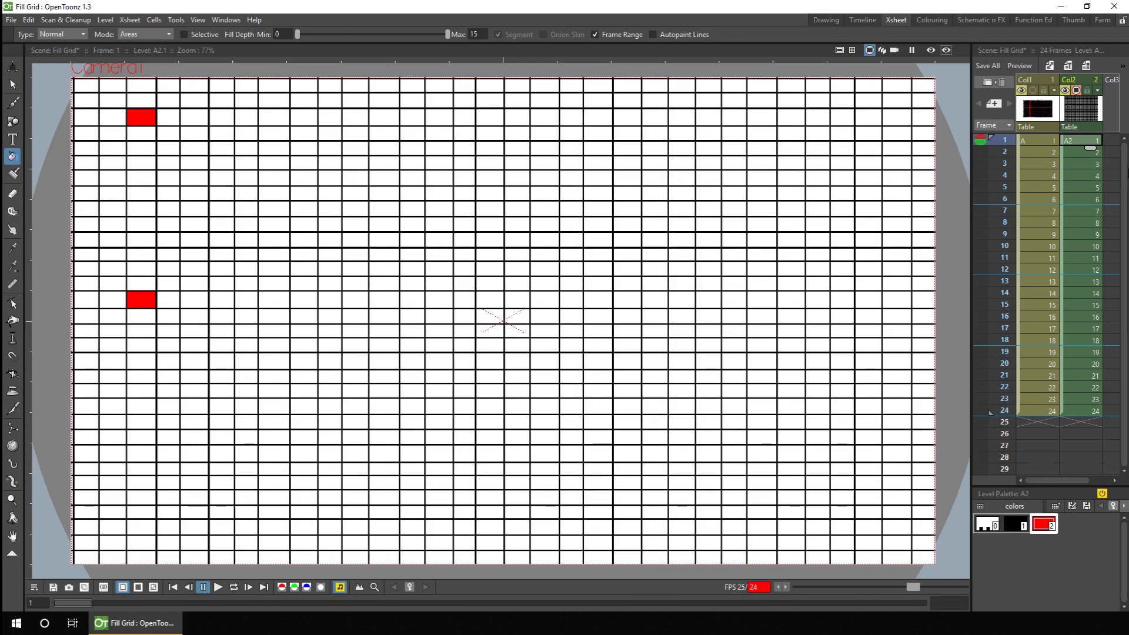
pyautogui.click(194, 147)
pyautogui.click(1088, 412)
pyautogui.click(197, 146)
pyautogui.click(1005, 143)
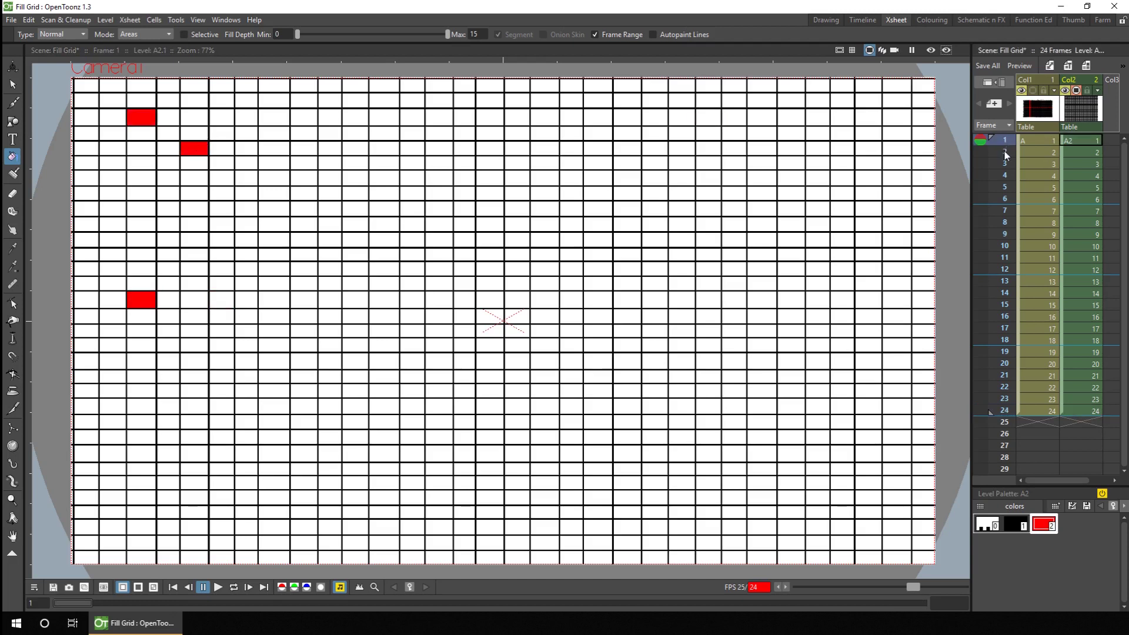
pyautogui.moveTo(1005, 155); pyautogui.dragTo(1004, 121)
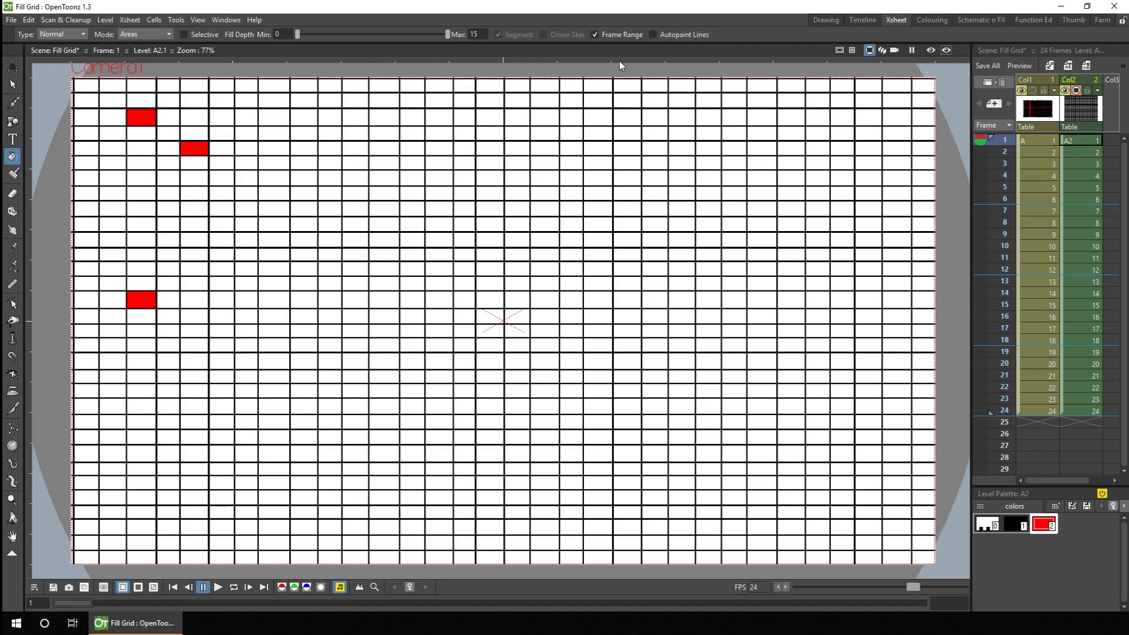
# Step: Switch the Fill type to Rectangular and fill a small red block at bottom left on frame 1
pyautogui.click(63, 33)
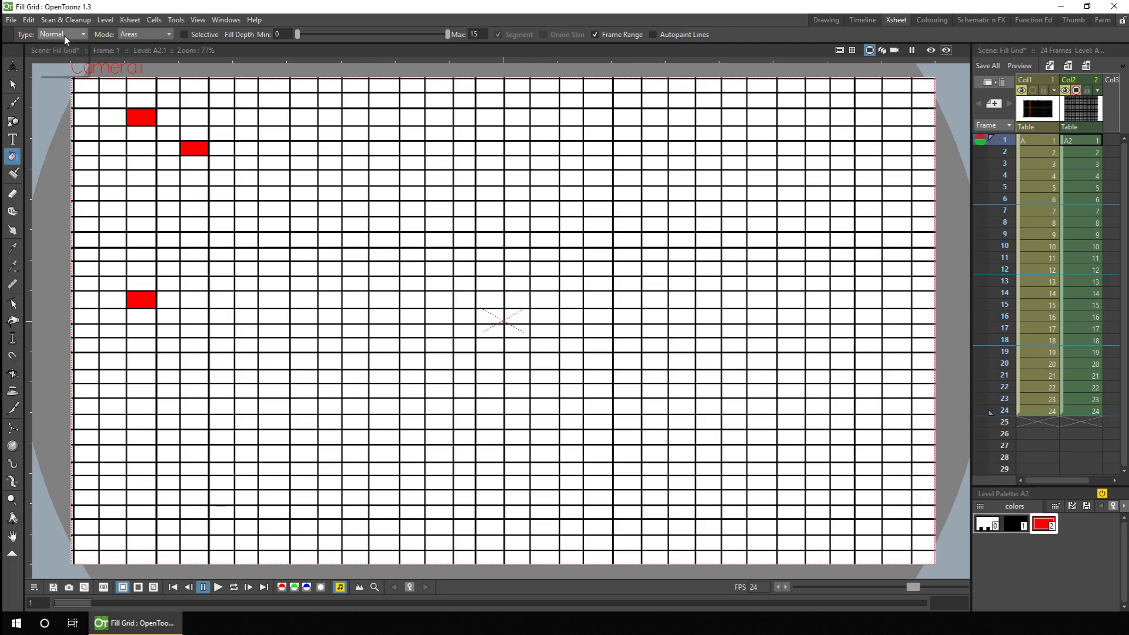
pyautogui.click(63, 44)
pyautogui.moveTo(94, 554); pyautogui.dragTo(228, 493)
# Step: Fill a larger red block at bottom centre on frame 24, then loop-play the frames
pyautogui.click(1071, 412)
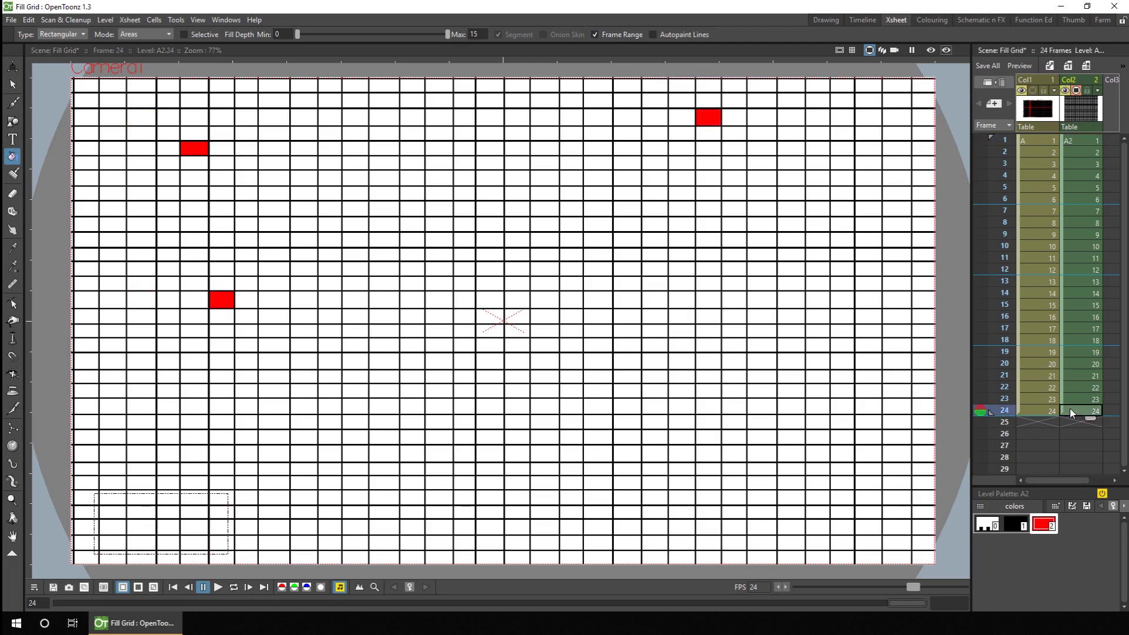
pyautogui.moveTo(554, 556); pyautogui.dragTo(924, 325)
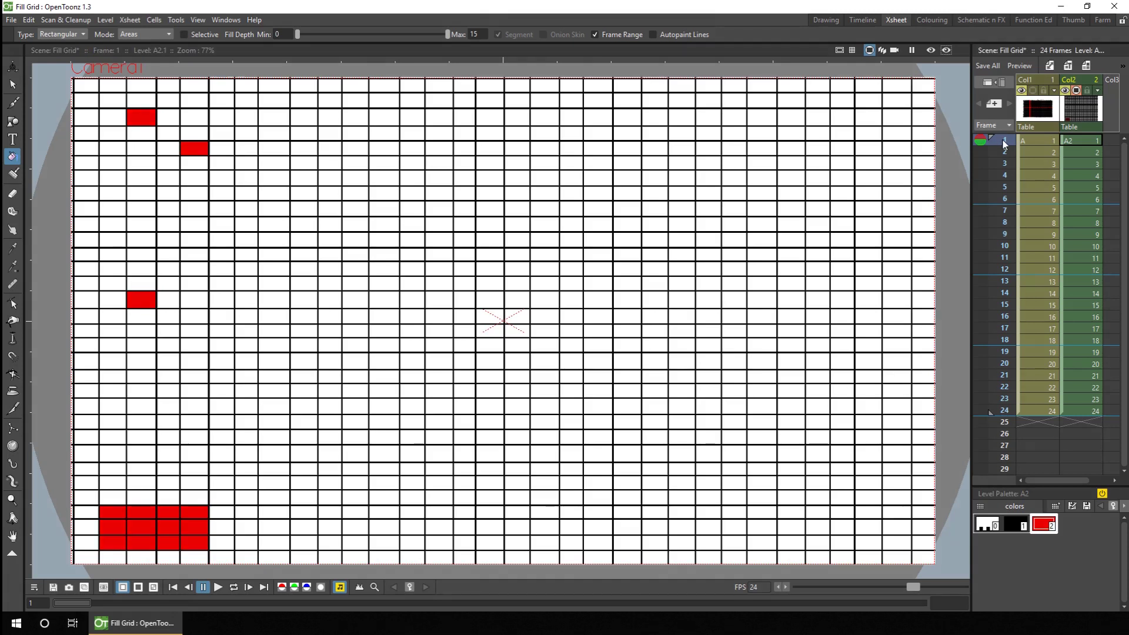
pyautogui.moveTo(1001, 140)
pyautogui.mouseDown()
pyautogui.moveTo(1009, 417)
pyautogui.moveTo(1009, 142)
pyautogui.mouseUp()
pyautogui.click(234, 586)
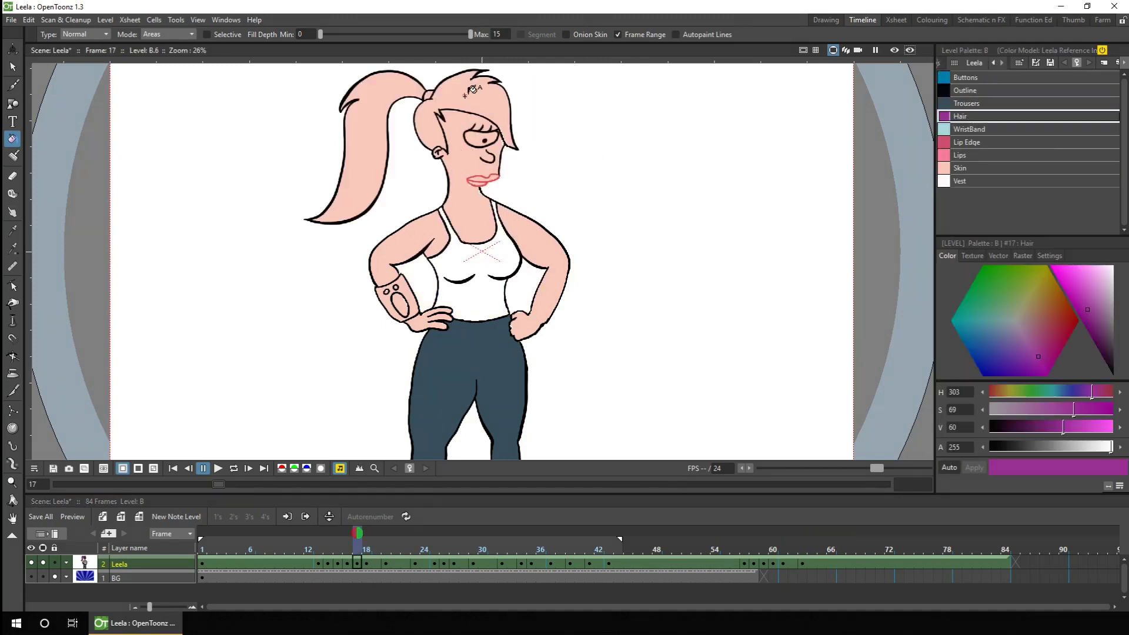
# Step: On frame 17, fill Leela's front hair purple, her wristband light blue and its button blue
pyautogui.click(483, 95)
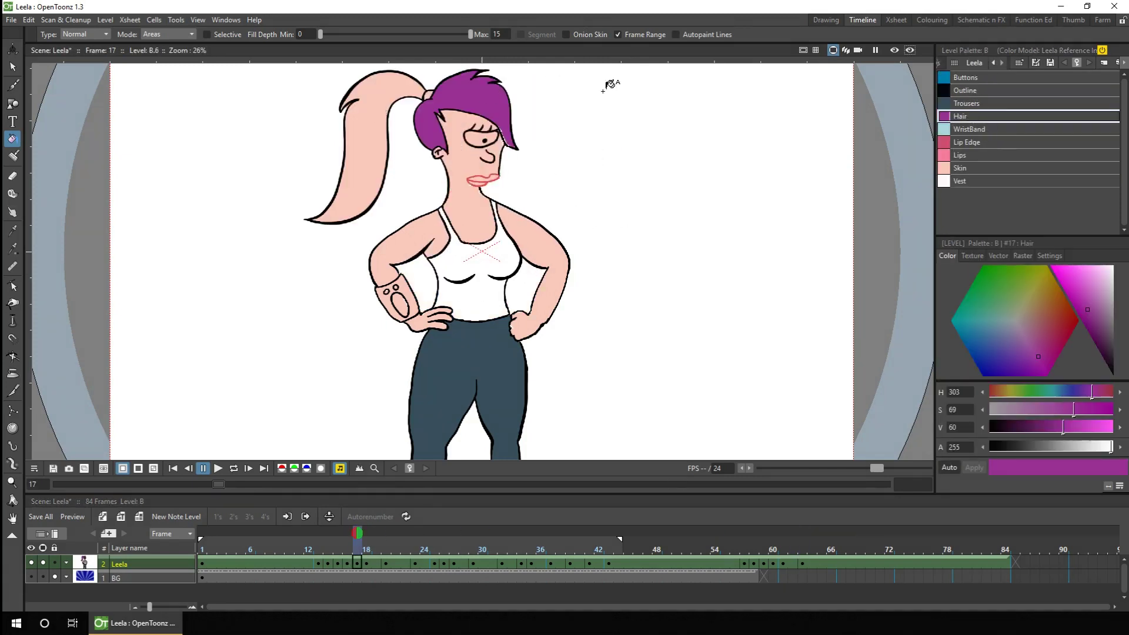
pyautogui.click(969, 129)
pyautogui.click(385, 291)
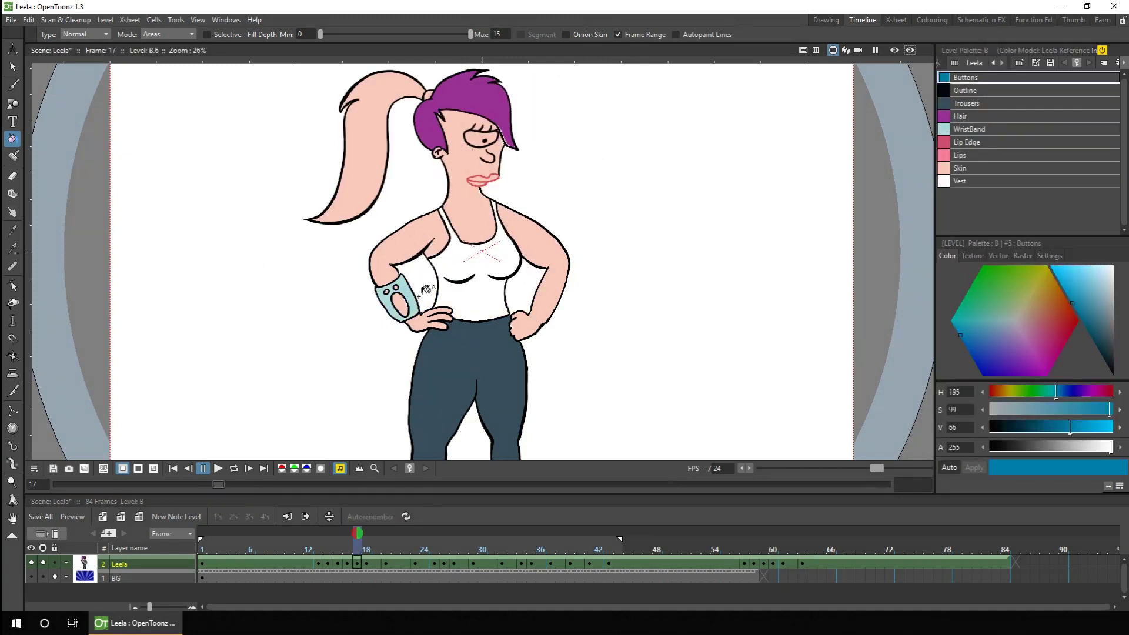
pyautogui.click(965, 77)
pyautogui.click(400, 302)
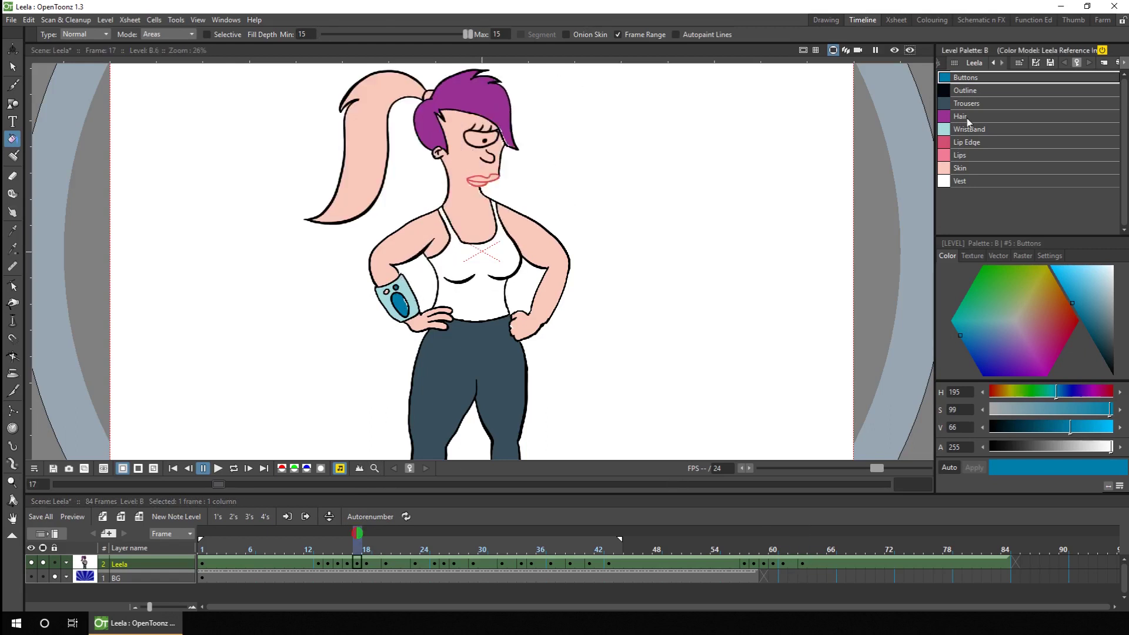